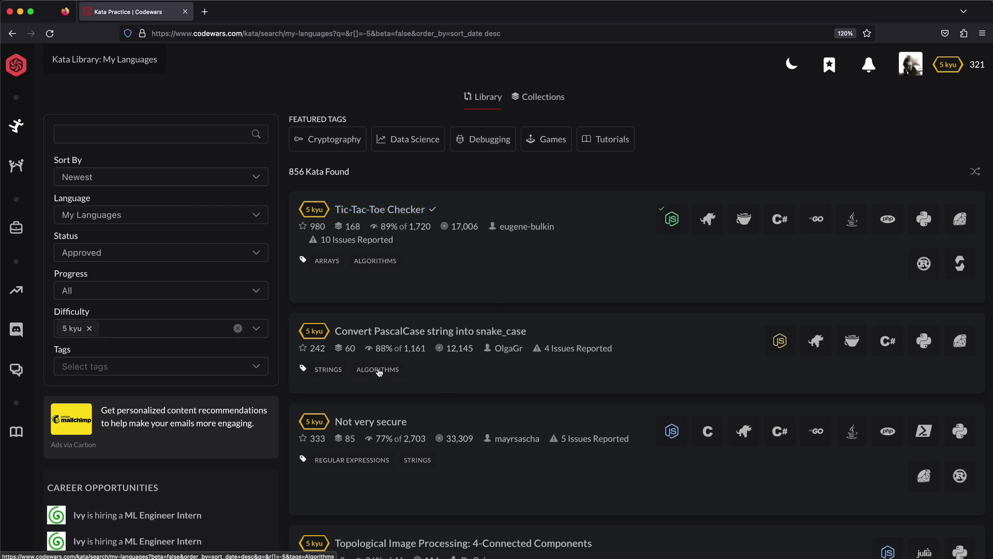
Open the 'Convert PascalCase string into snake_case' kata in a separate browser tab.
middle_click(419, 333)
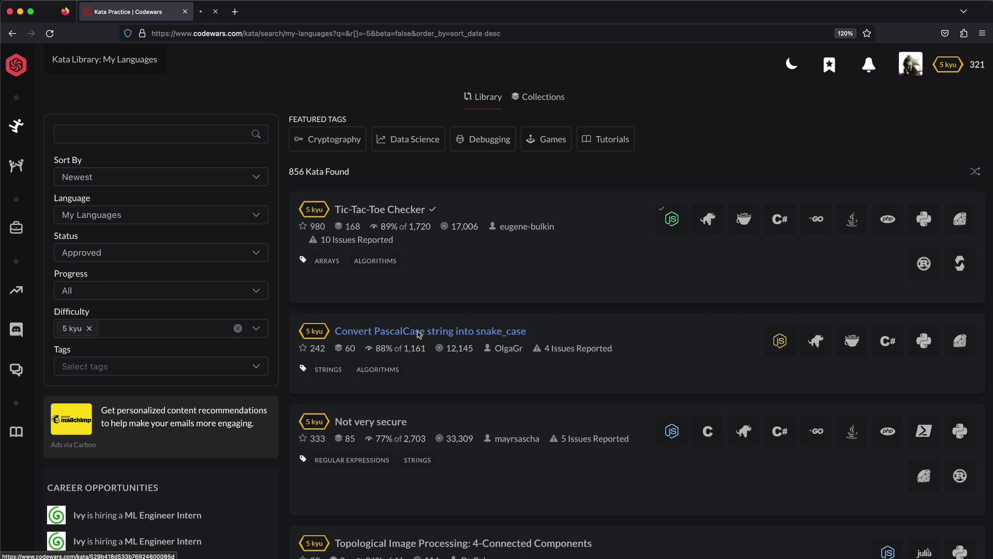
Switch to the kata tab and read its description, highlighting the PascalCase and App7Test examples.
click(262, 11)
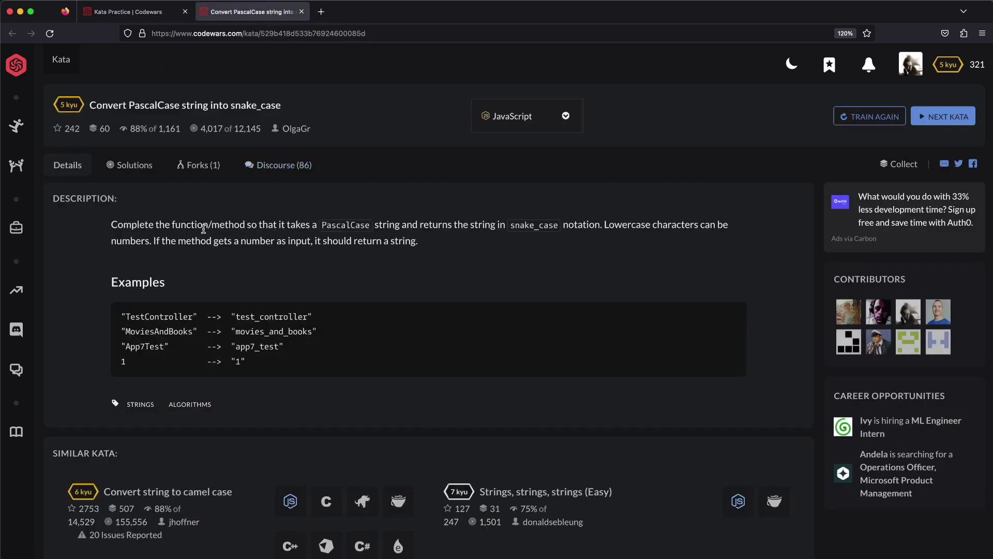
scroll(258, 234, down, 1)
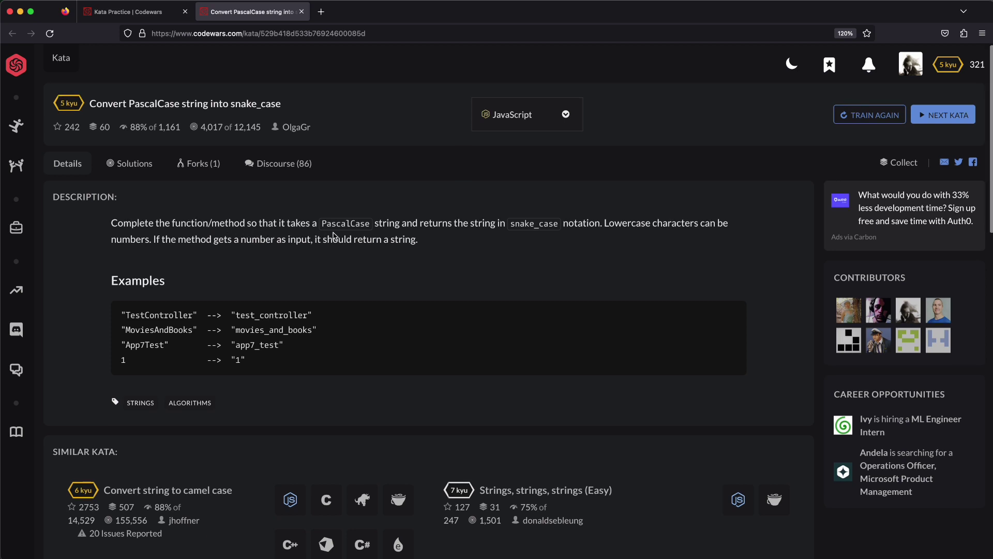
scroll(337, 236, up, 1)
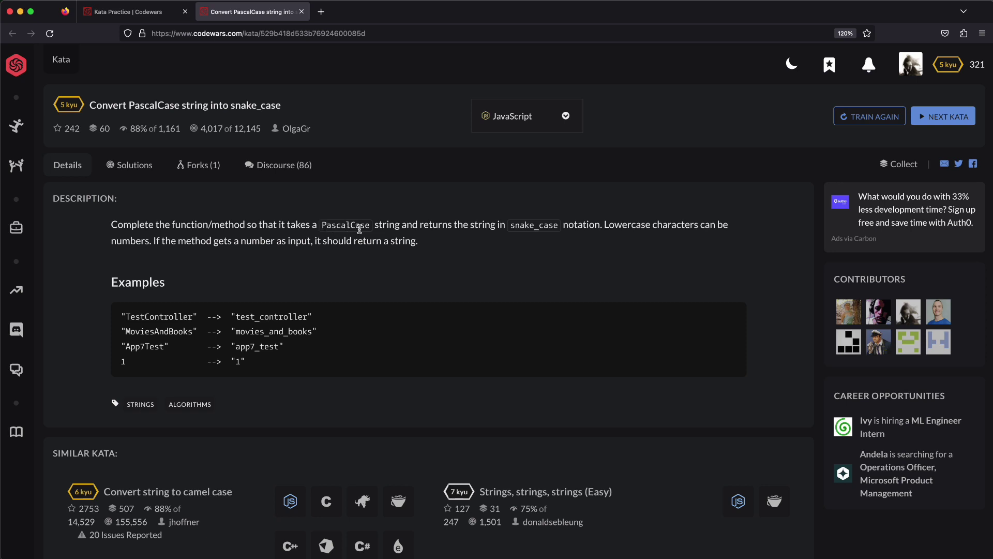
drag(351, 225, 360, 235)
click(352, 226)
drag(351, 226, 362, 236)
click(355, 227)
drag(351, 226, 357, 227)
drag(145, 346, 151, 346)
click(333, 343)
Start training and paste the starter toUnderscore code into the empty VS Code file.
click(861, 117)
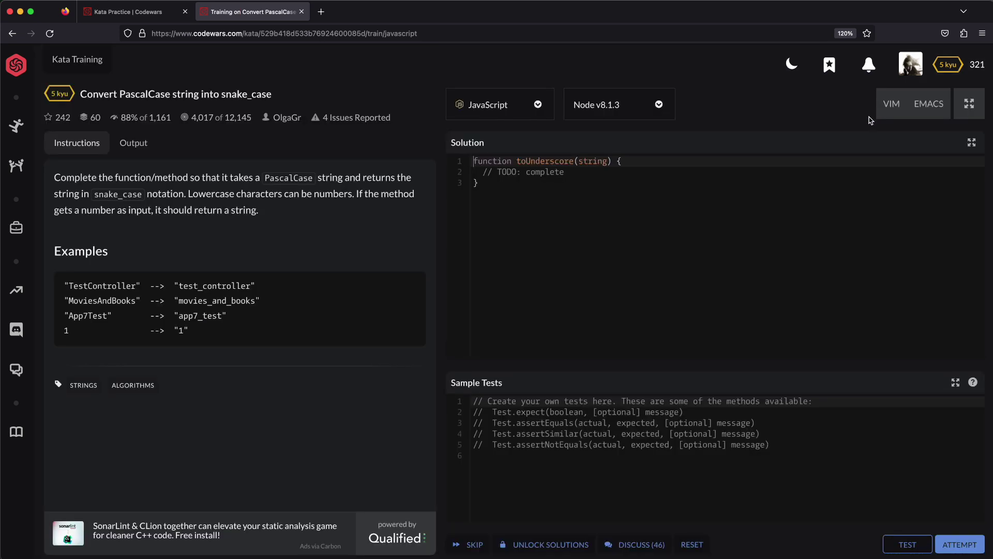
click(551, 227)
key(ctrl+a)
key(super+c)
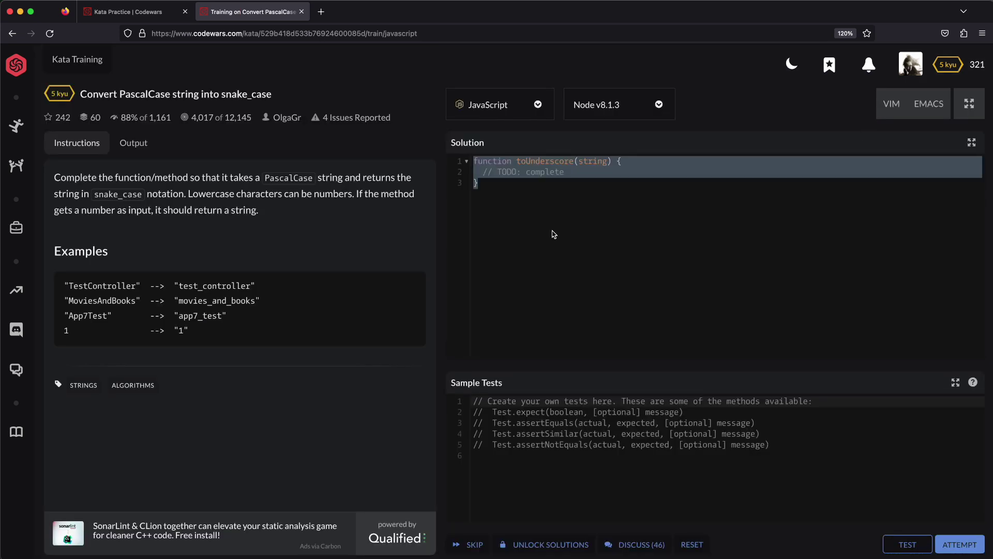
key(super+Tab)
key(super+v)
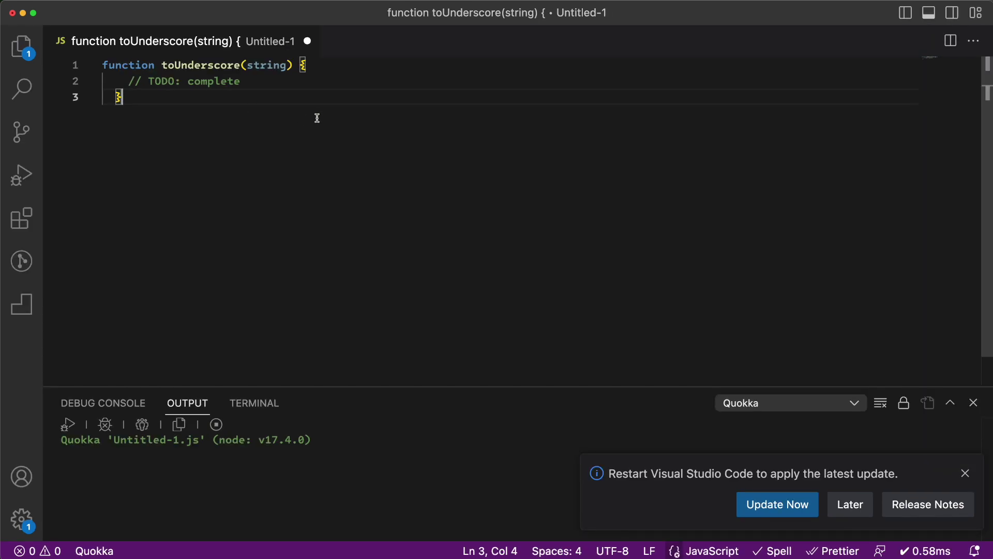
Rewrite toUnderscore as a const arrow function taking string, without parentheses.
double_click(153, 80)
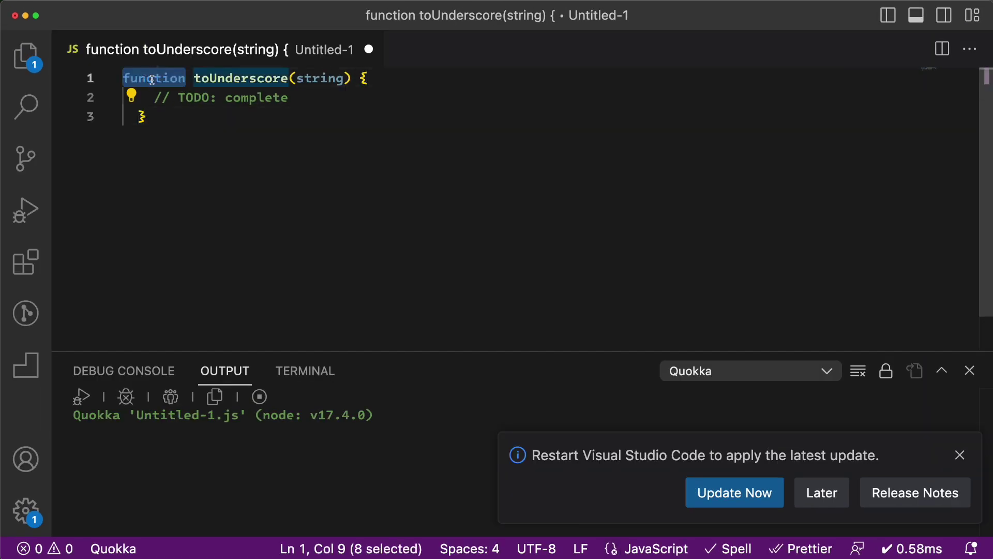
text(const)
click(365, 78)
click(273, 78)
key(shift+Left)
text(=)
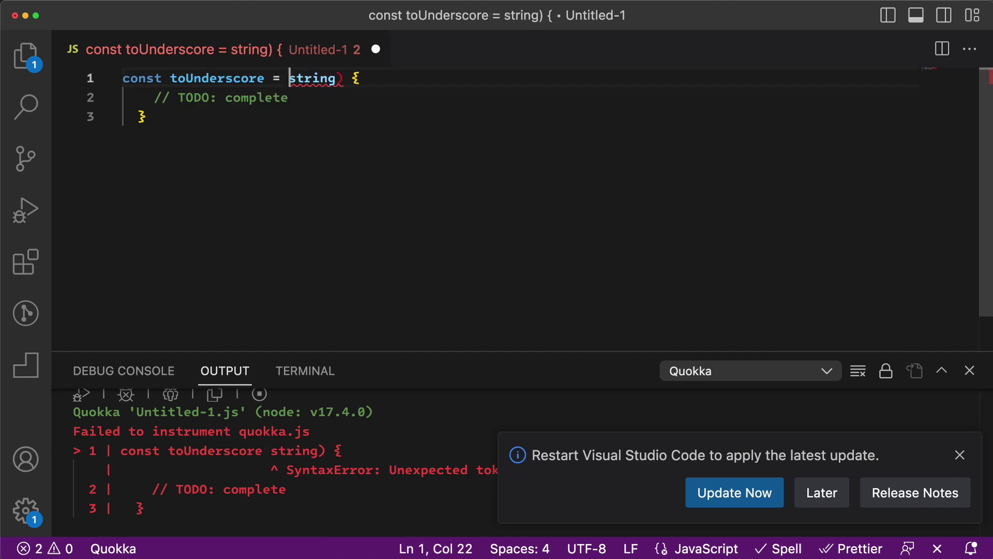
click(337, 78)
key(shift+Right)
text(=>)
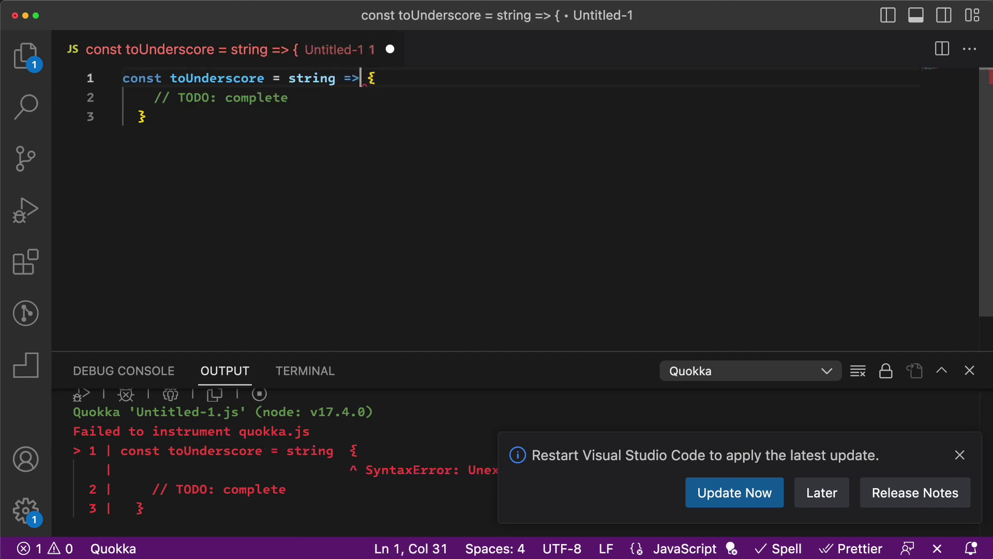
Delete the TODO comment to leave an empty body, and dismiss the update notification.
click(299, 97)
key(shift+Home)
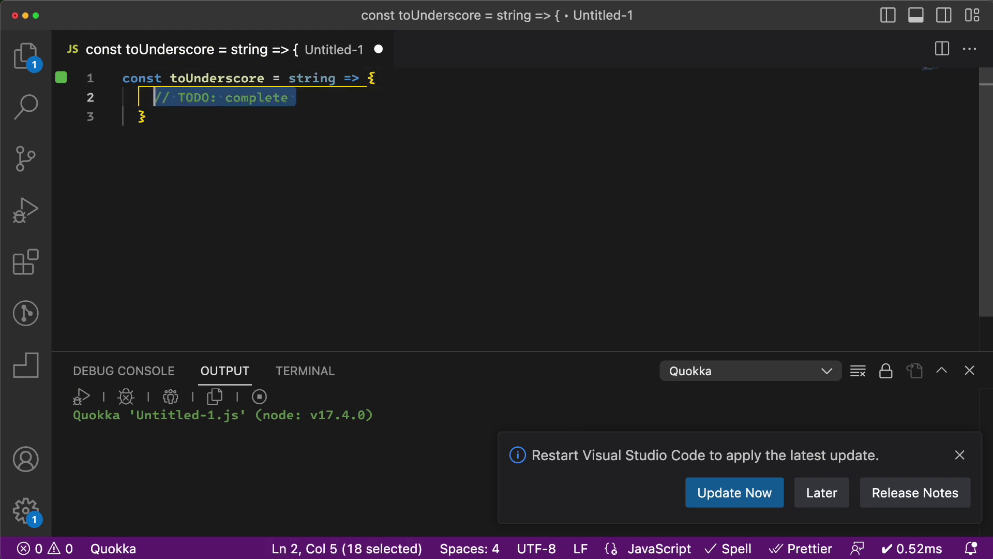
key(BackSpace)
key(Down)
key(BackSpace)
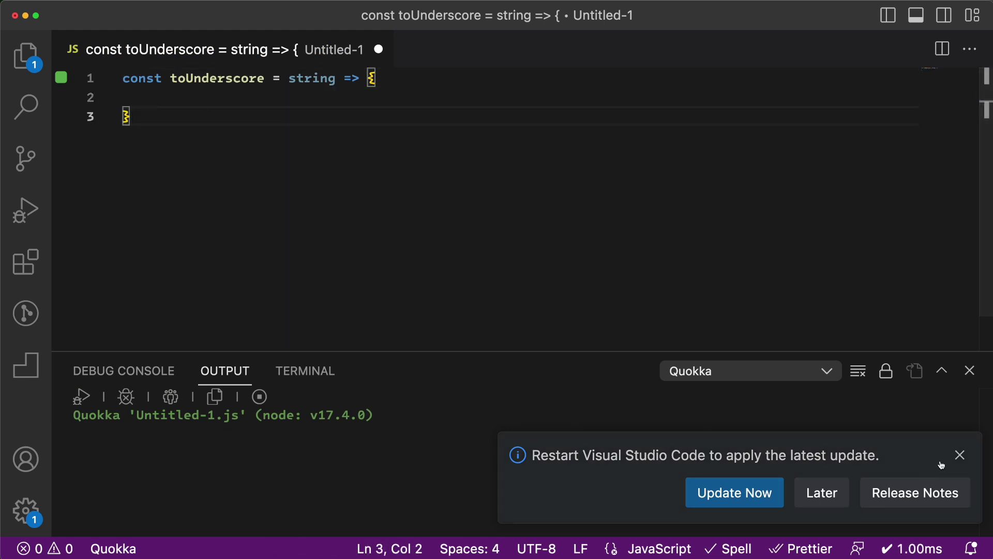
click(961, 457)
Start the function body with return String(s).replace(.
click(162, 98)
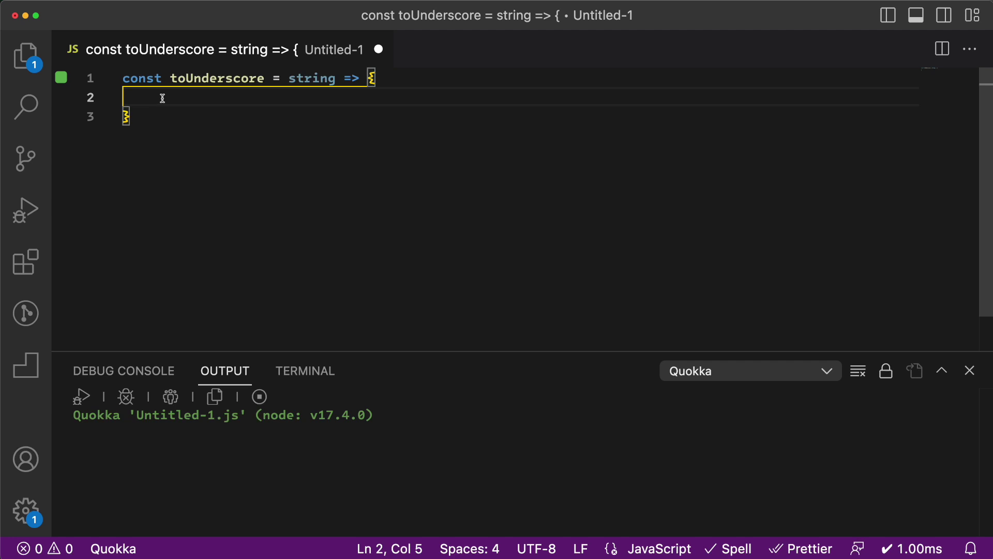
text(Strin)
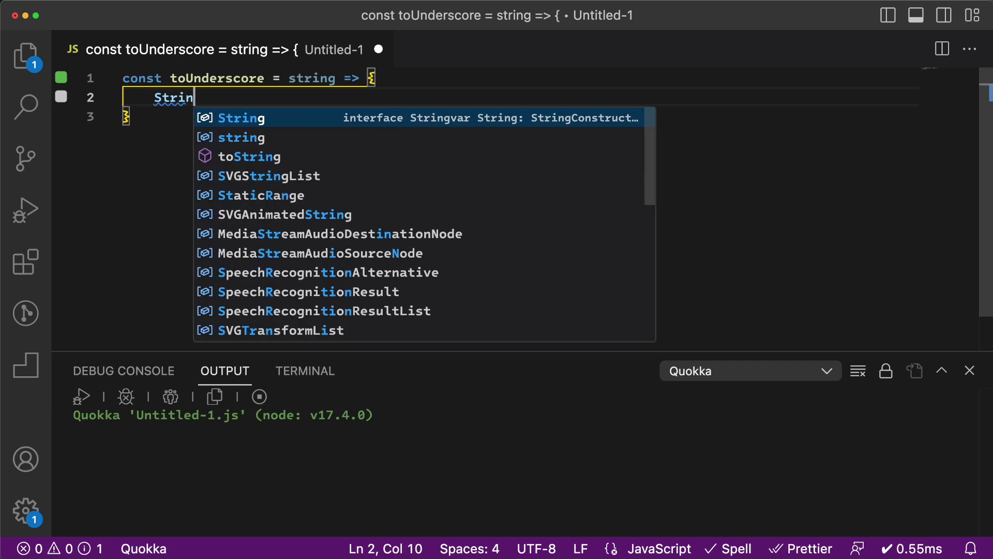
text(g(s)
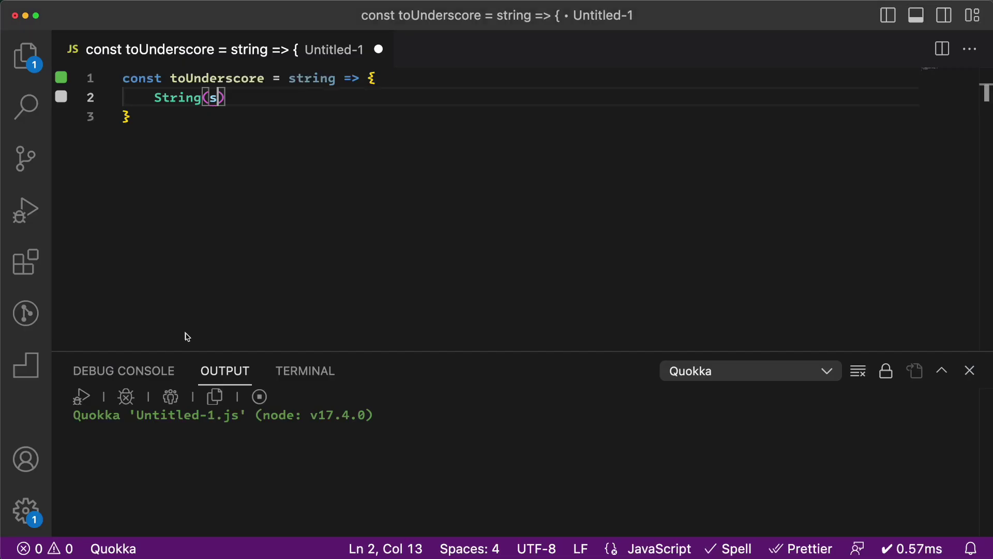
click(234, 98)
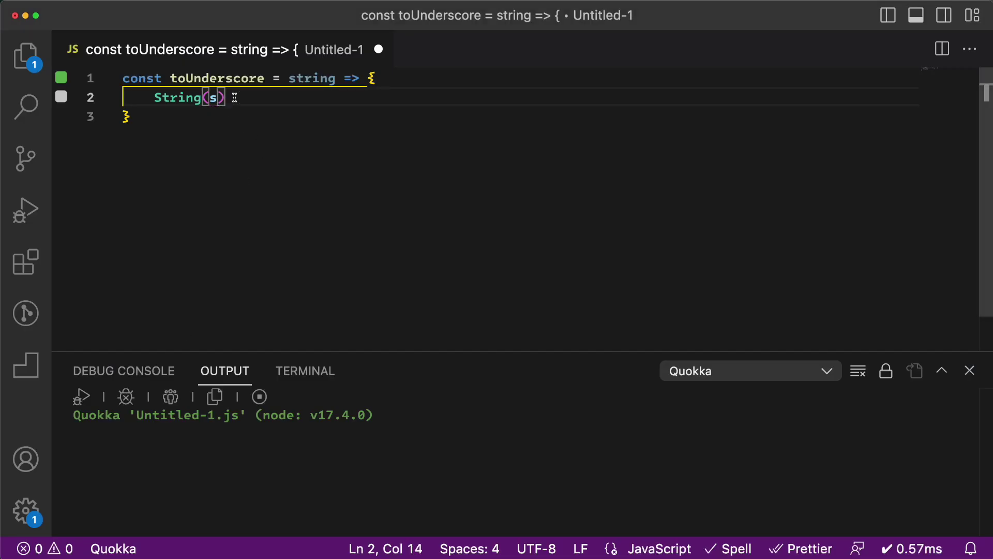
key(Up)
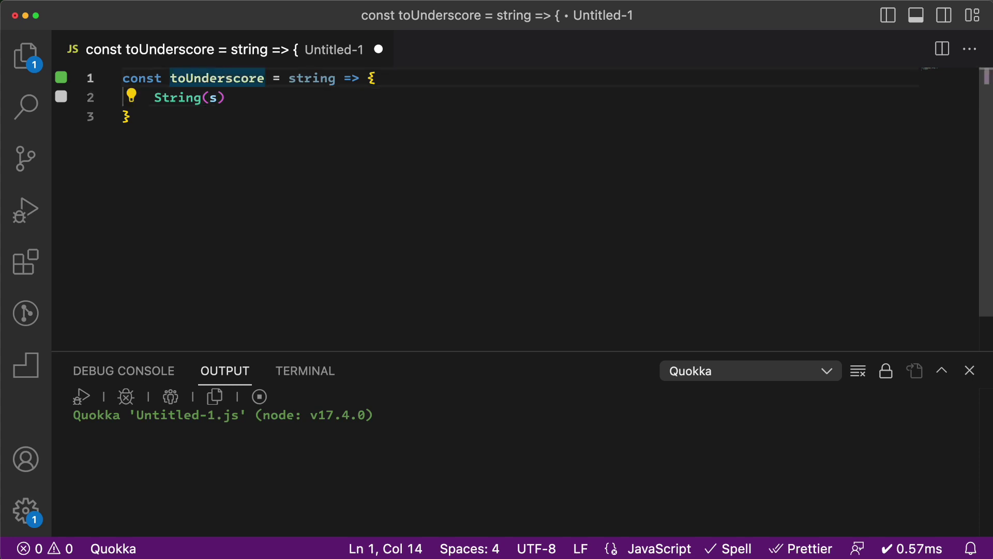
key(Down)
key(Home)
text(retur)
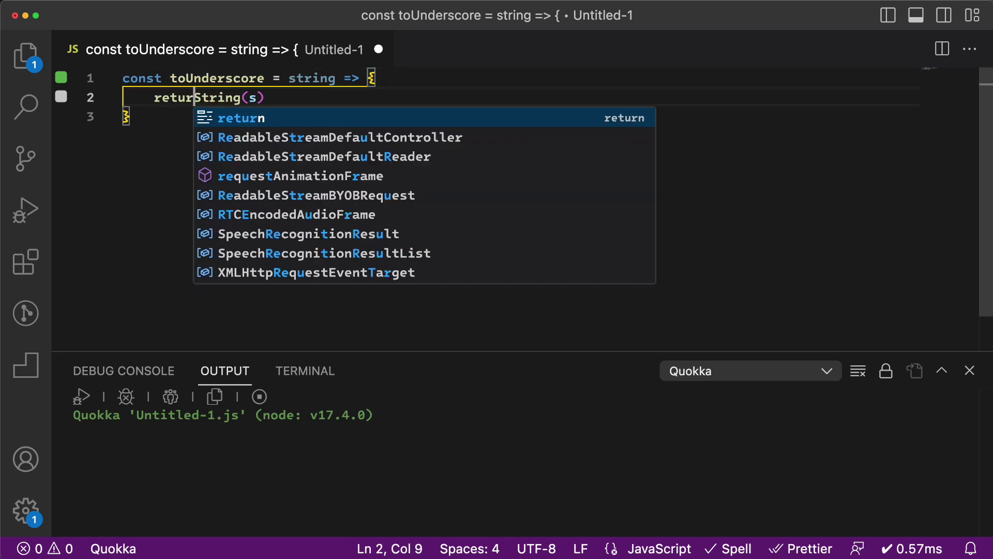
text(n)
key(End)
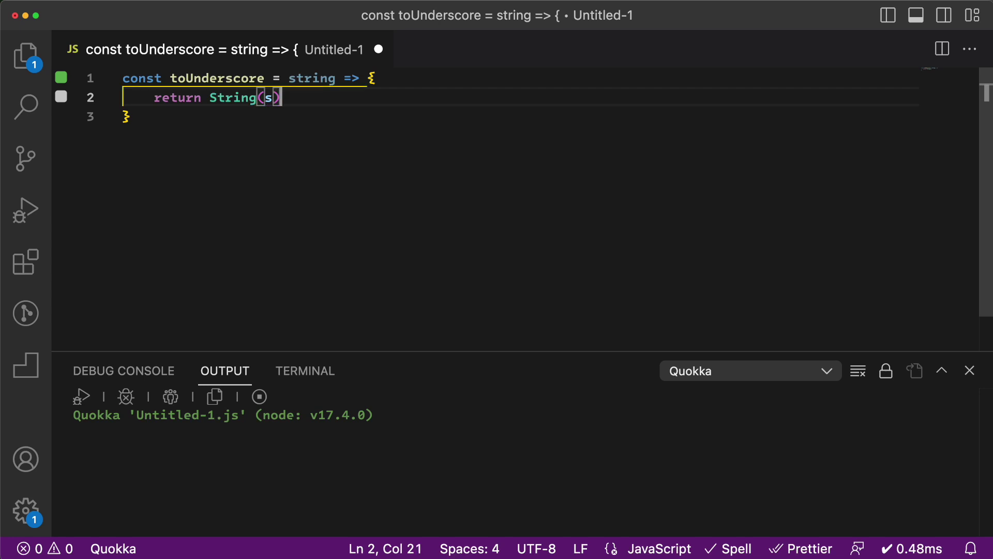
text(.replace()
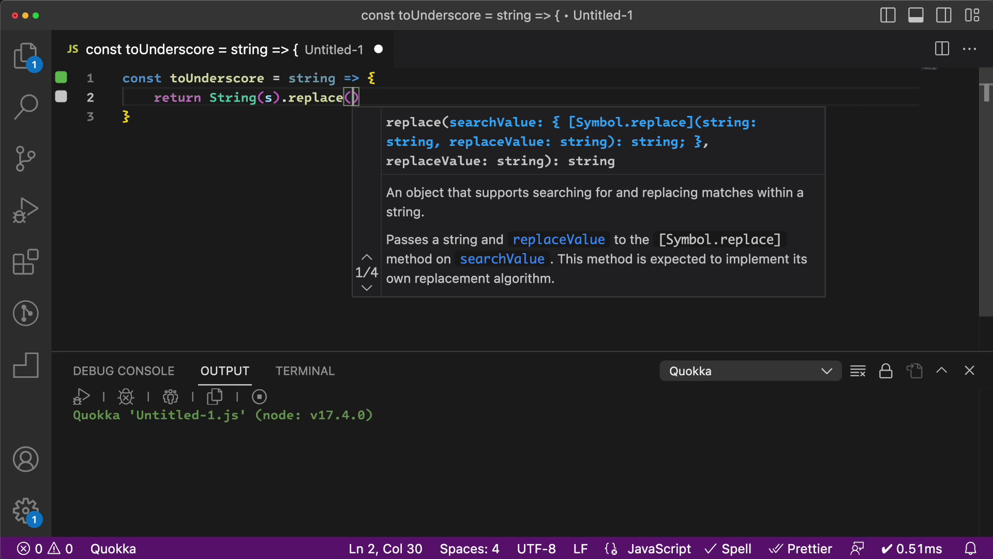
text(//)
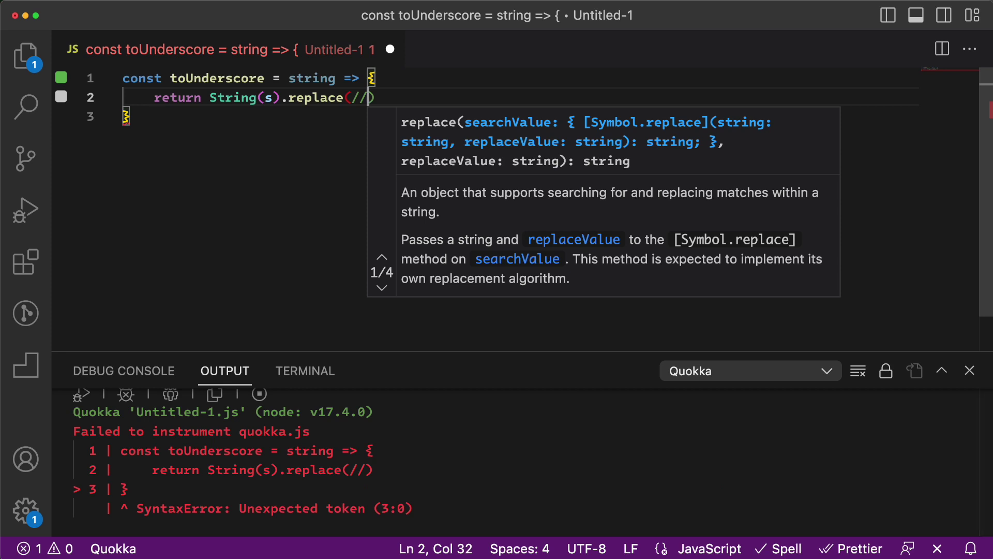
Complete the replace call with /[A-Z]/g and c => c.toLowerCase(), then add a line below.
key(Left)
text([)
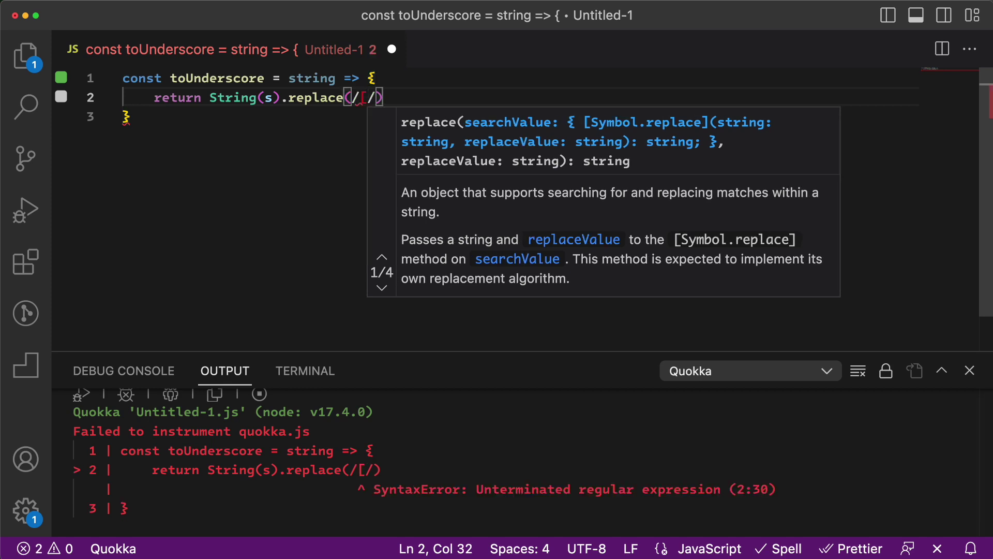
text(A-)
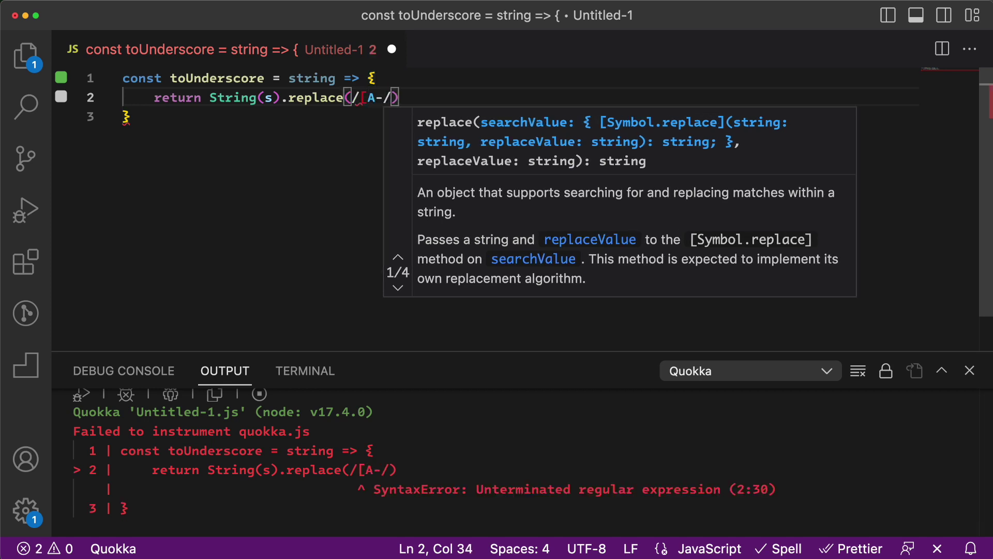
text(Z])
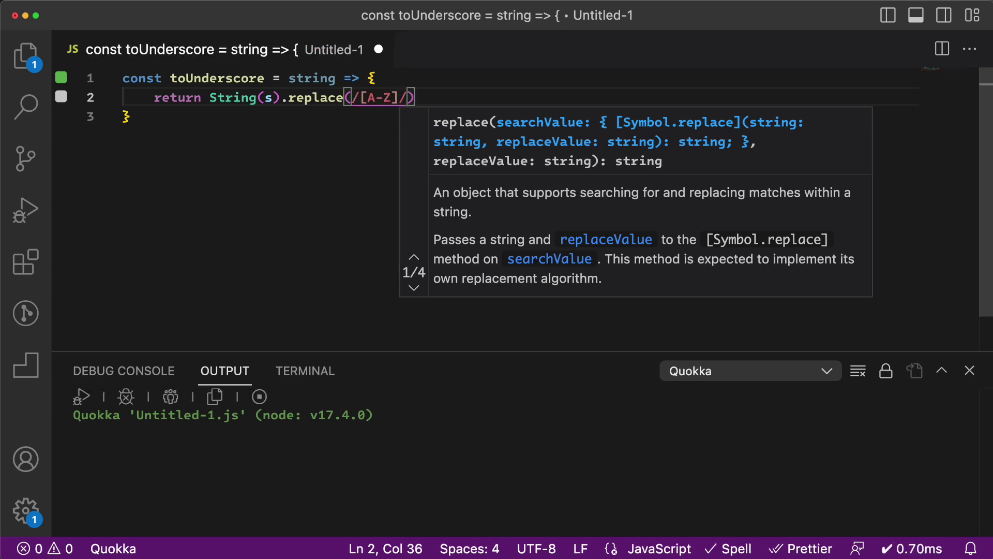
key(Right)
text(g)
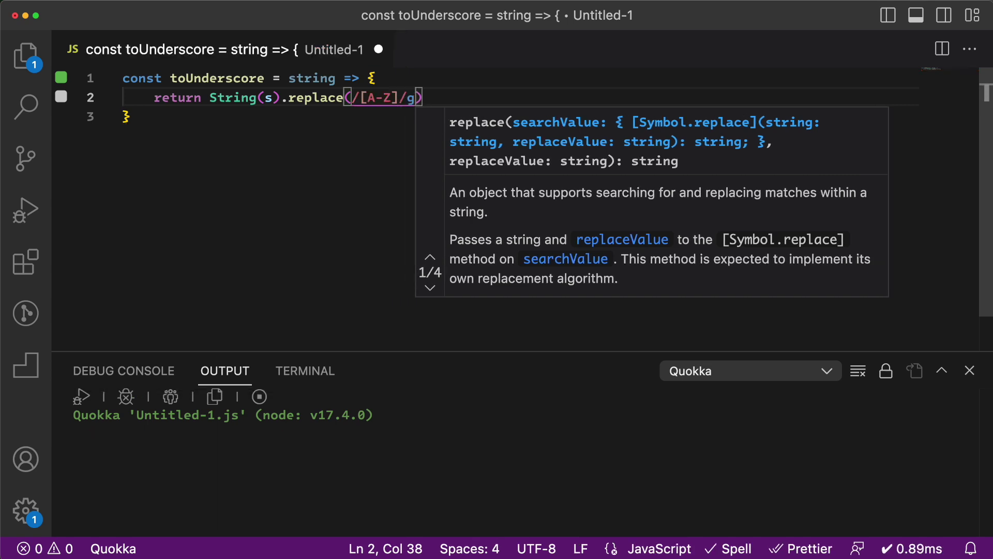
text(,)
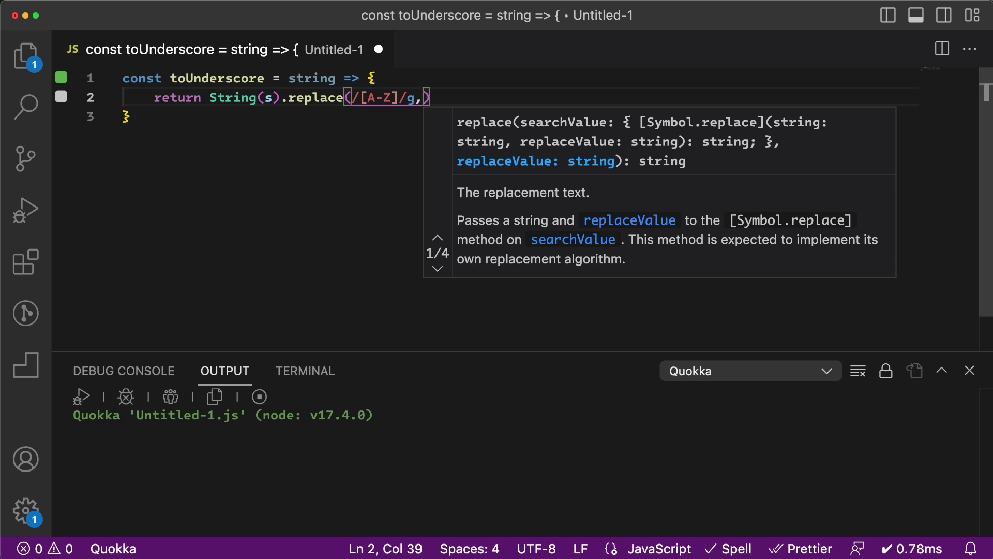
key(Escape)
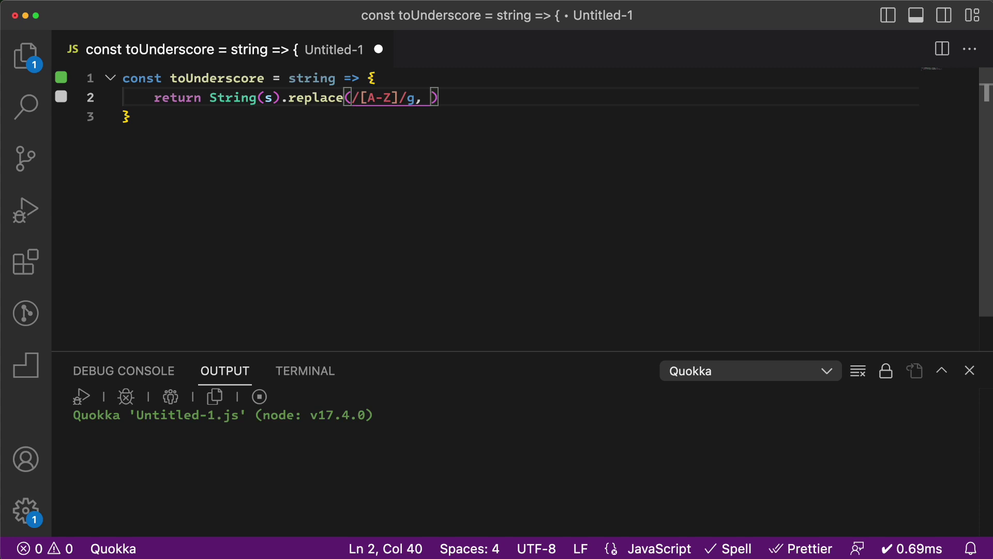
text(c => )
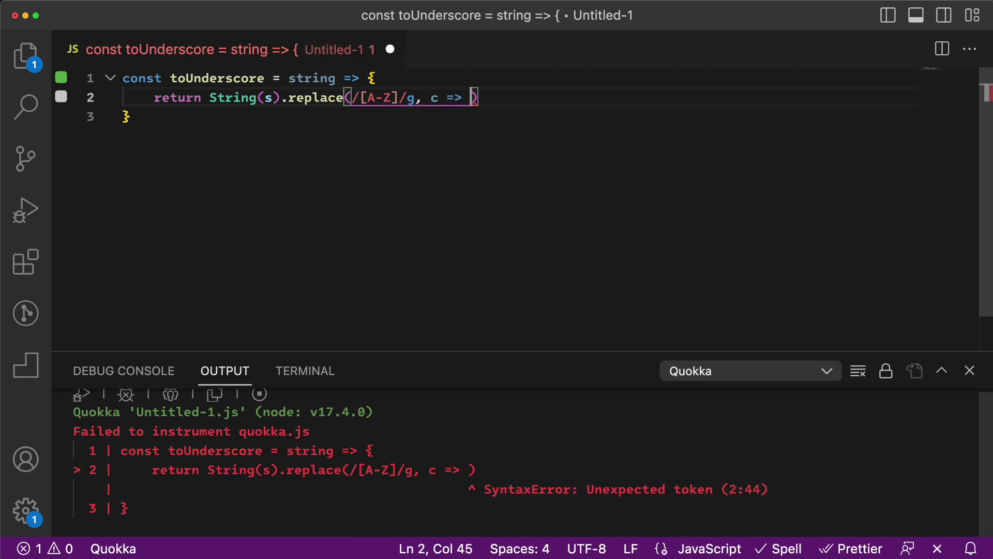
text(c.)
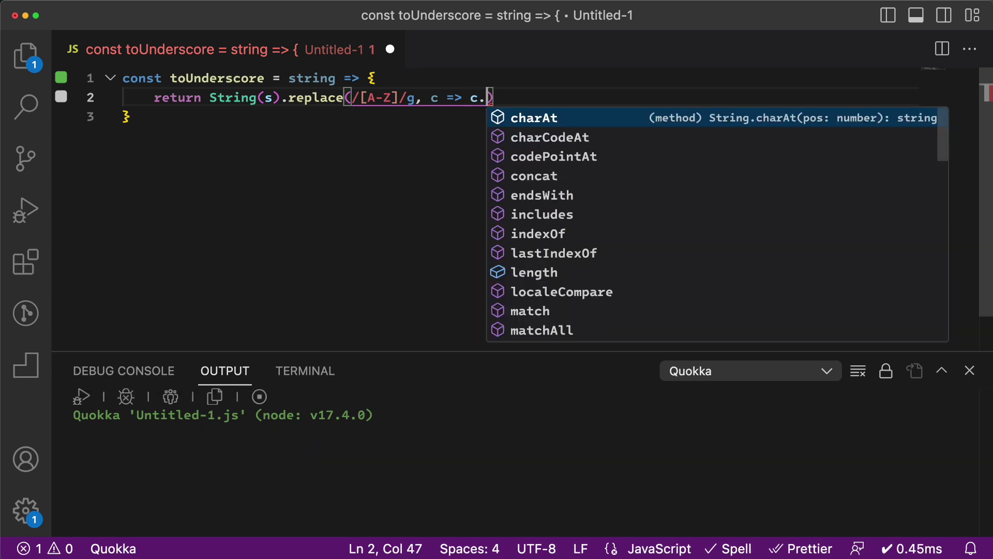
text(toLower)
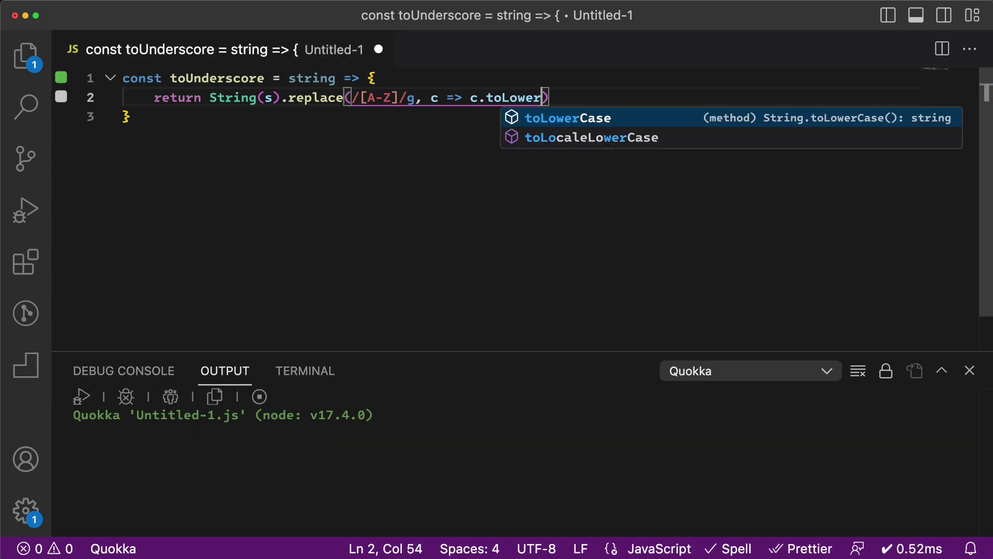
text(Case)
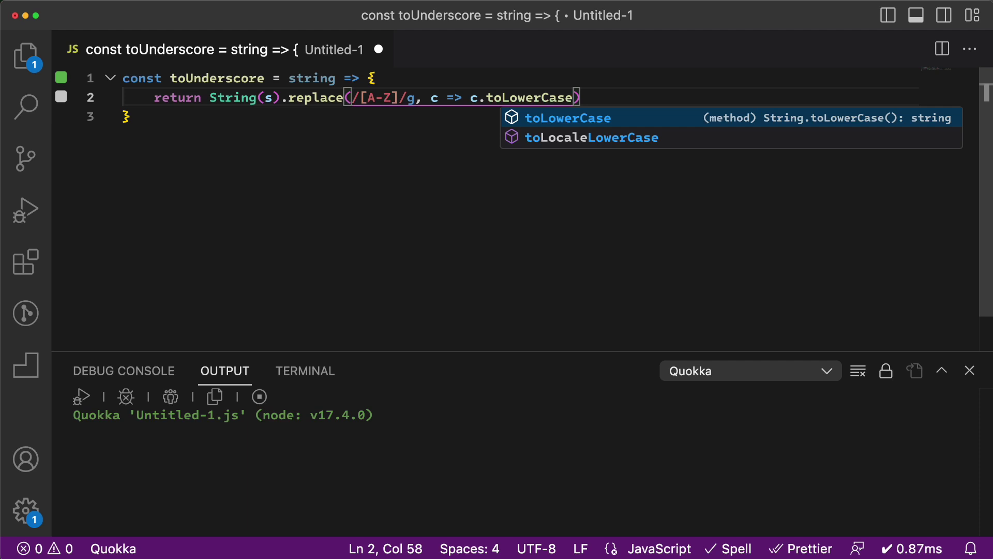
text(()
key(Escape)
key(Down)
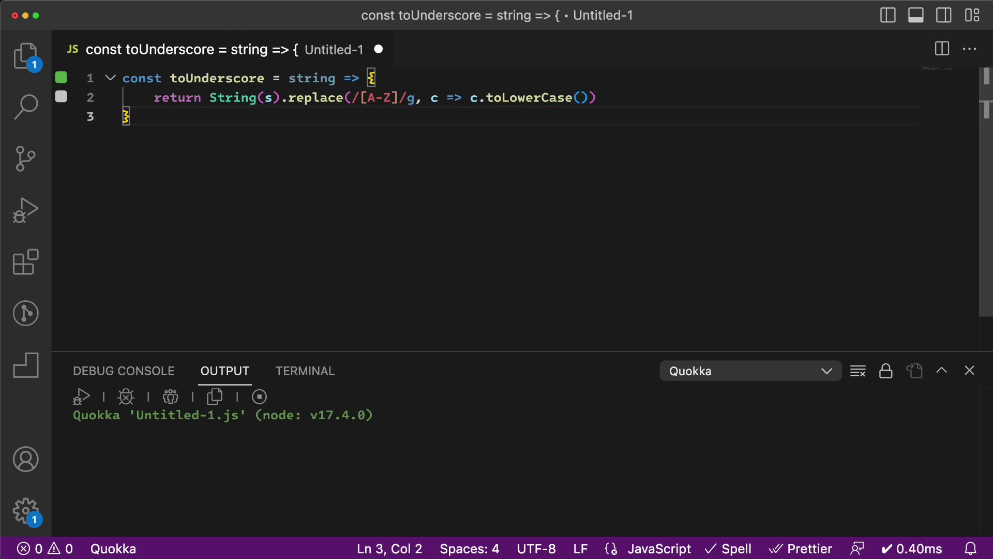
key(Return)
key(Return)
text(toUn)
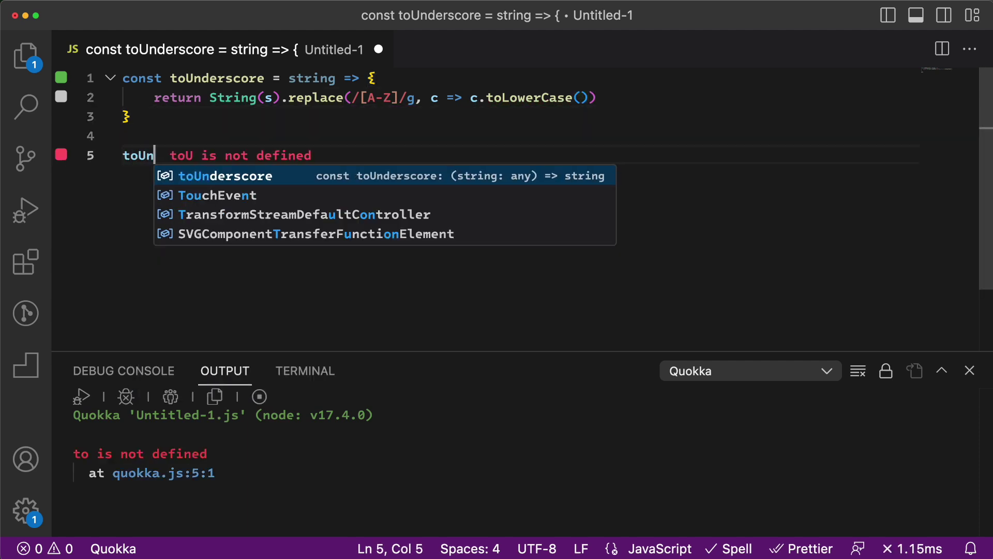
text(derSc)
Add console.log(toUnderscore('AbcDef')) below the function.
key(Tab)
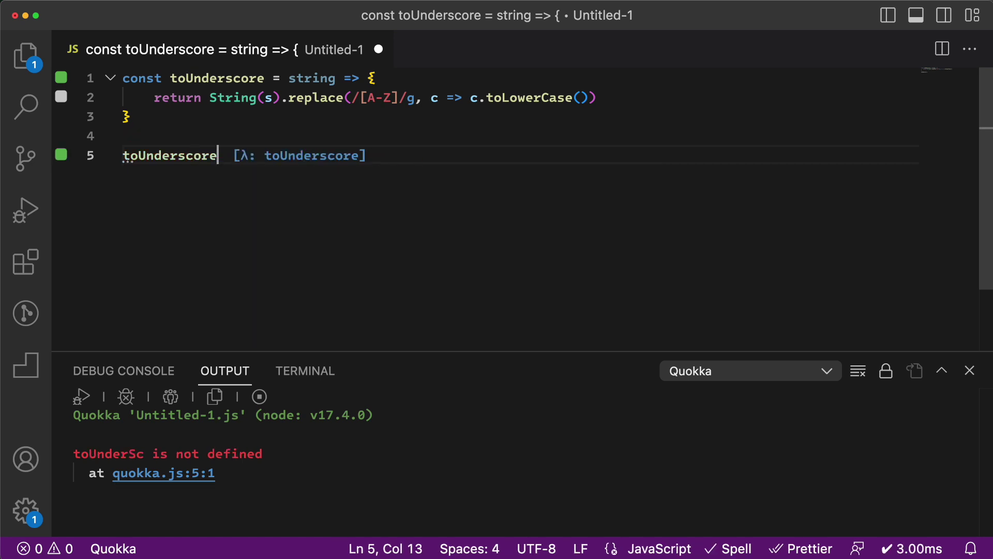
text(()
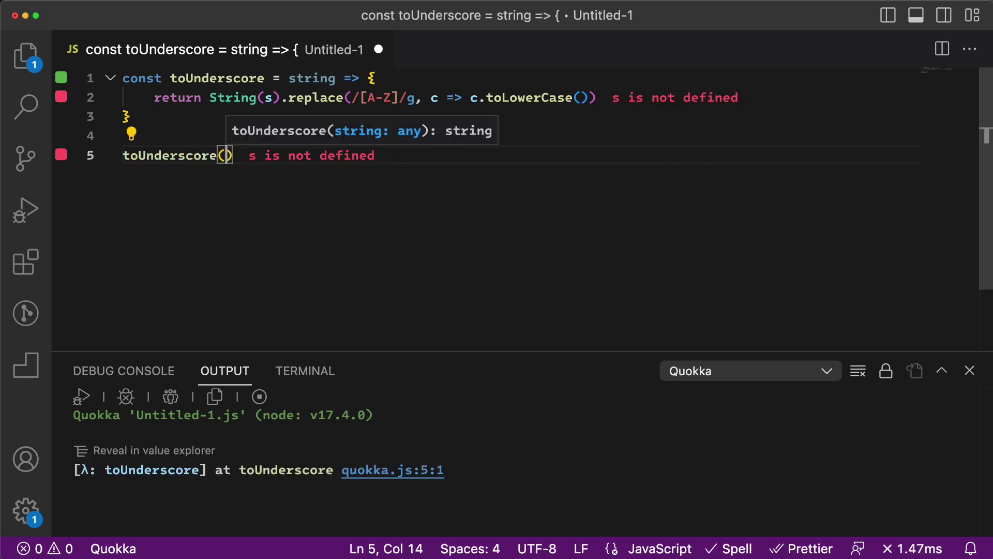
key(Home)
key(Return)
key(Up)
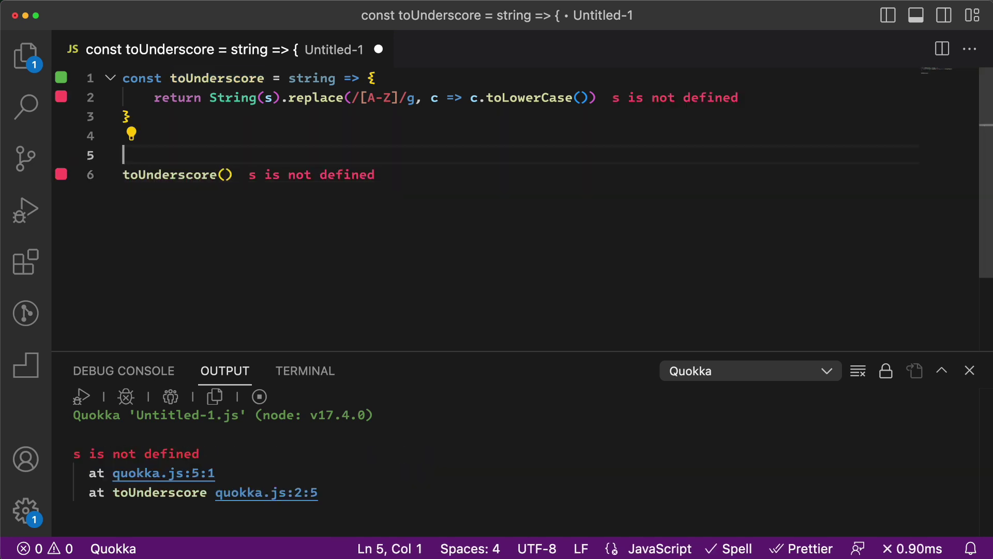
text(log)
key(Tab)
key(shift+End)
key(Delete)
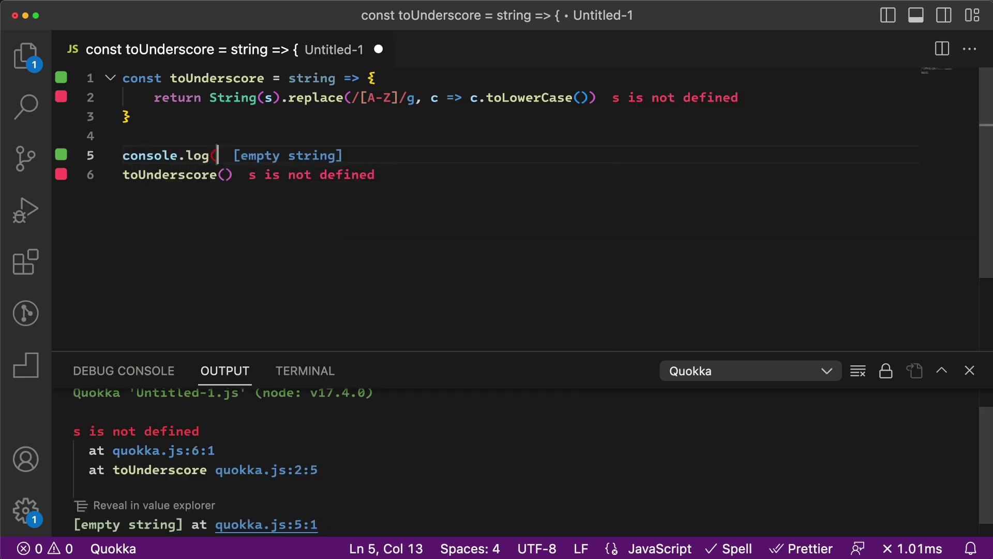
key(Delete)
key(End)
key(BackSpace)
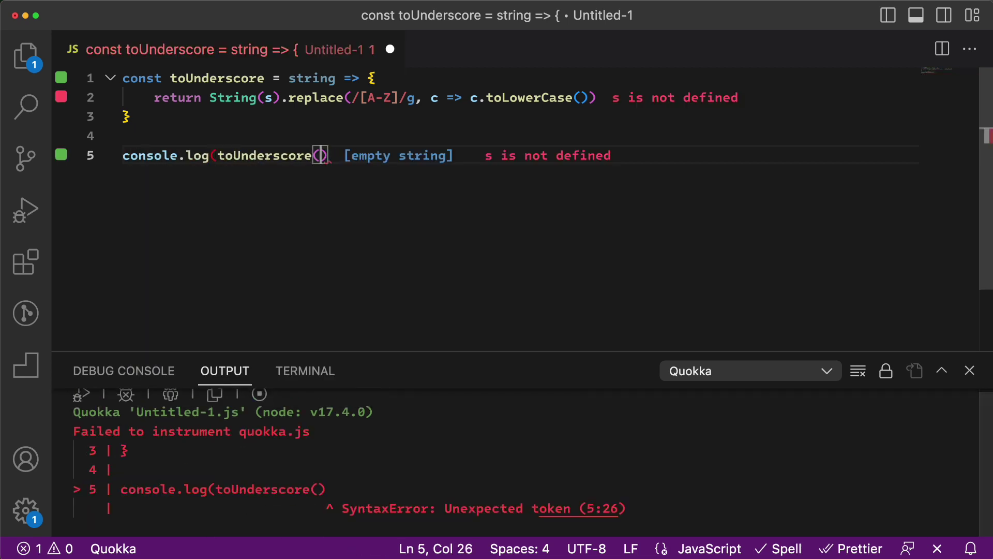
text()))
key(Left)
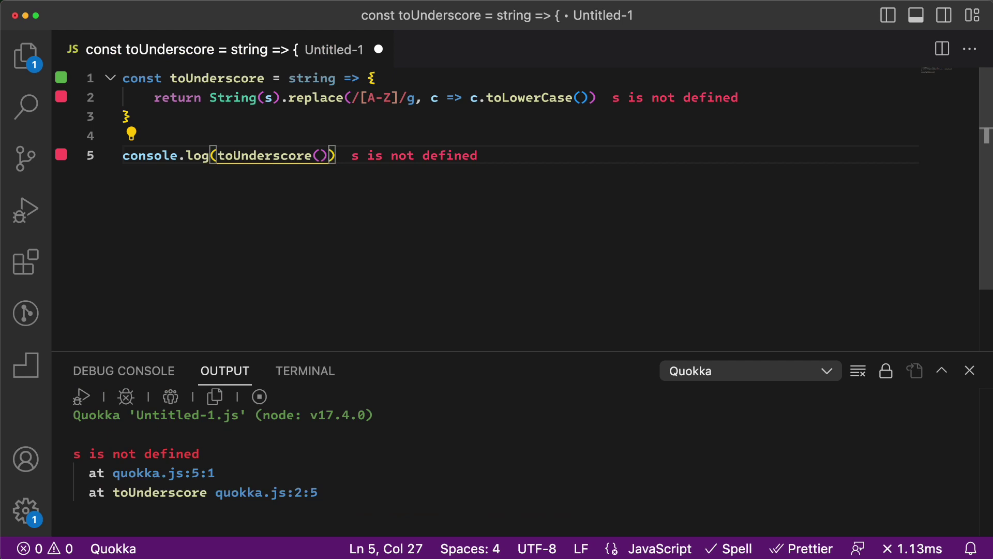
key(Left)
text(')
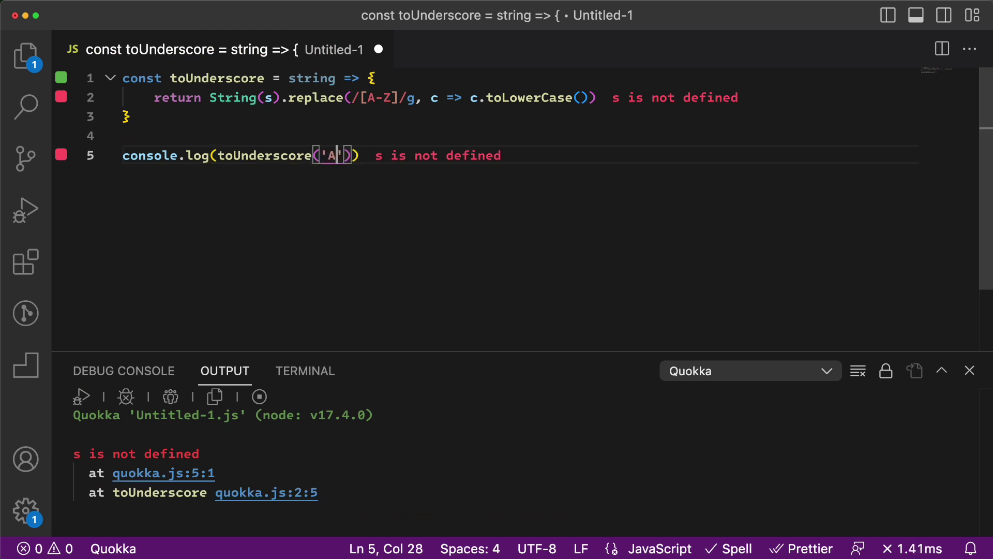
text(bcDef)
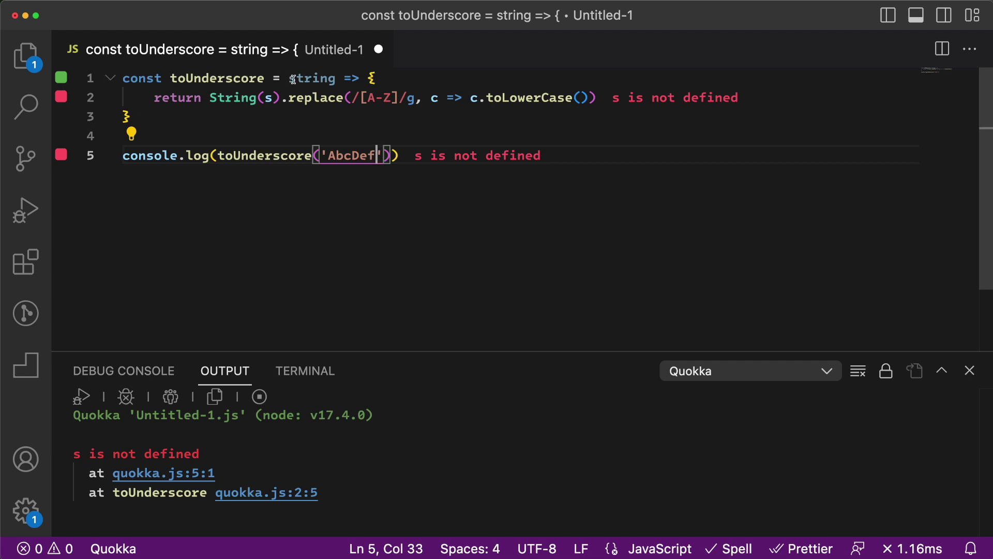
Rename the parameter string to s so Quokka shows abcdef.
double_click(311, 77)
text(s)
key(Escape)
click(482, 155)
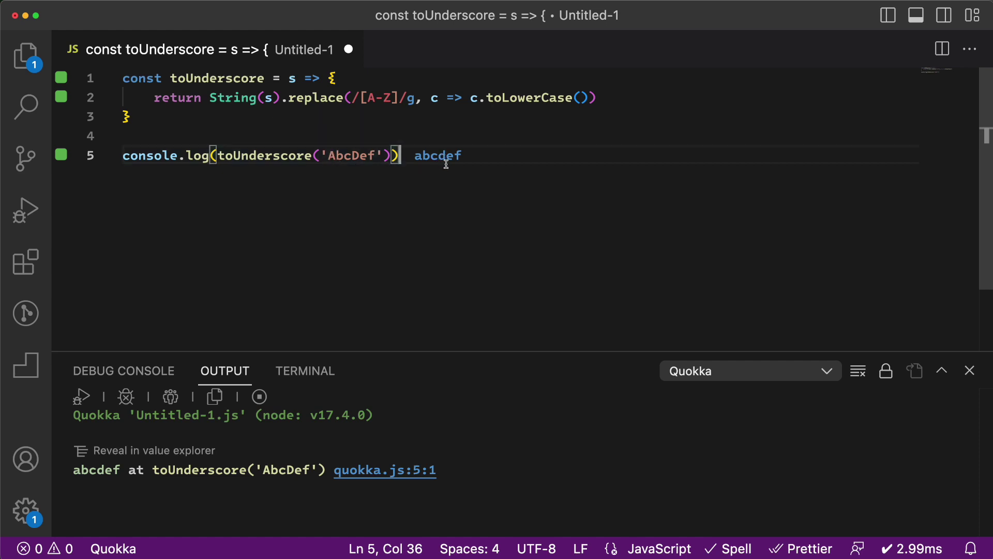
mouse_move(437, 155)
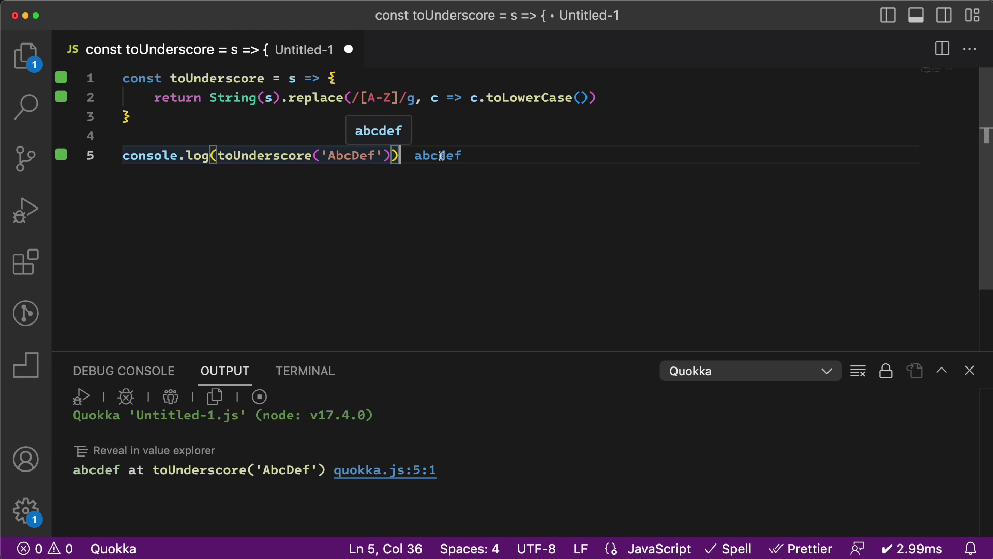
click(431, 97)
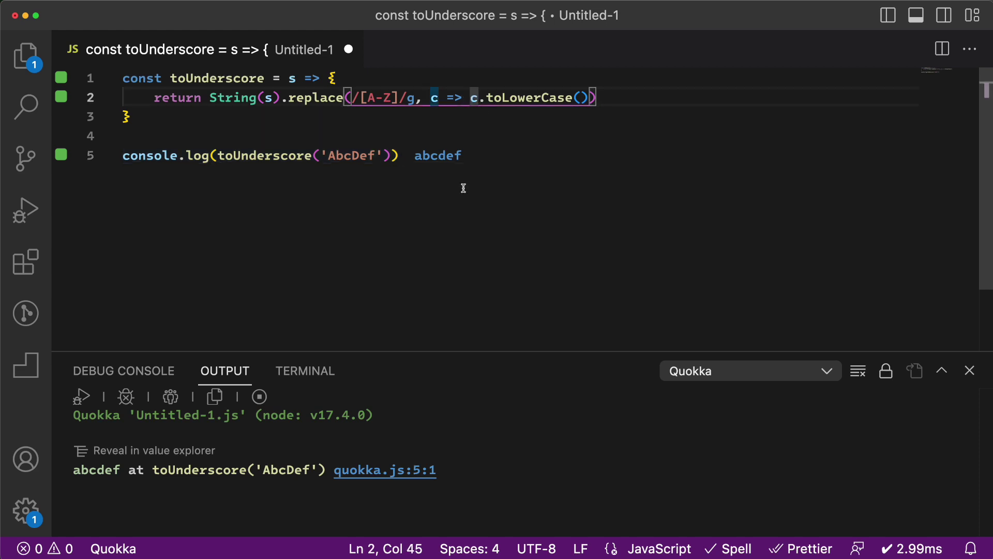
text('_)
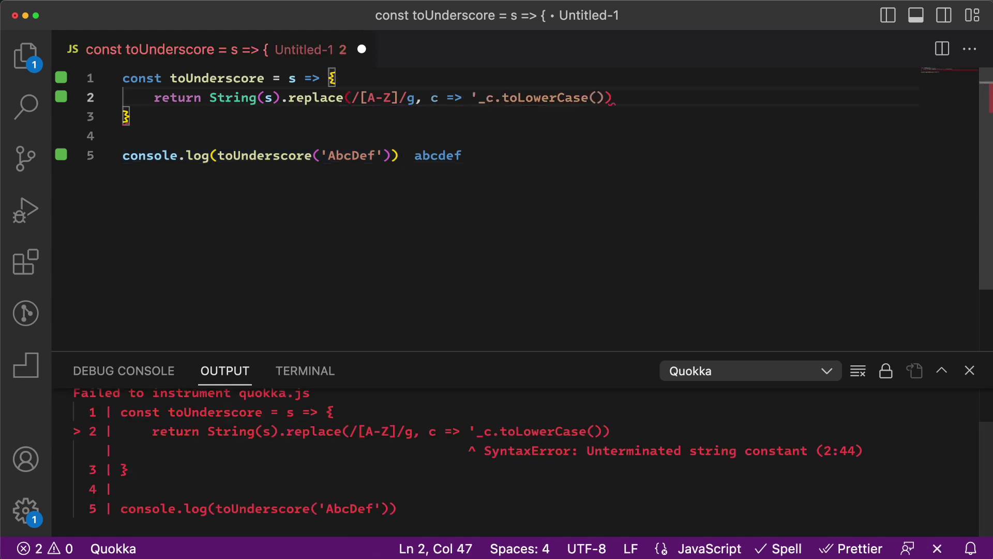
text(' +)
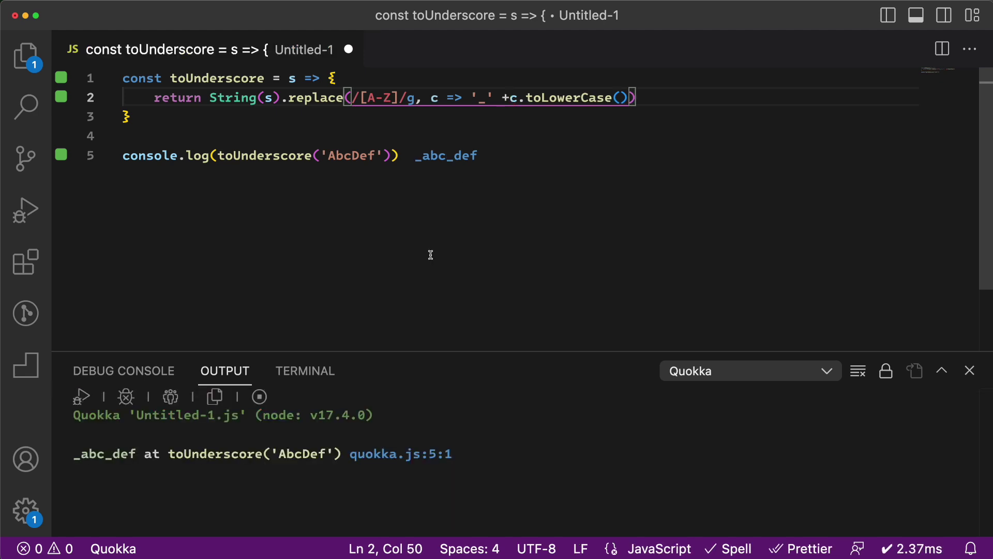
mouse_move(449, 156)
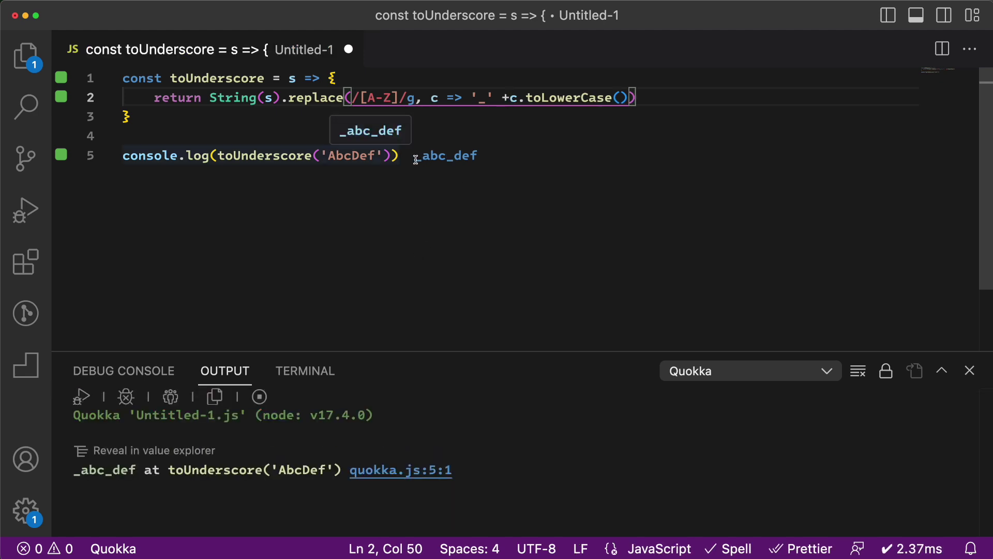
Start an i > 0 condition before the underscore in the replace callback.
click(472, 97)
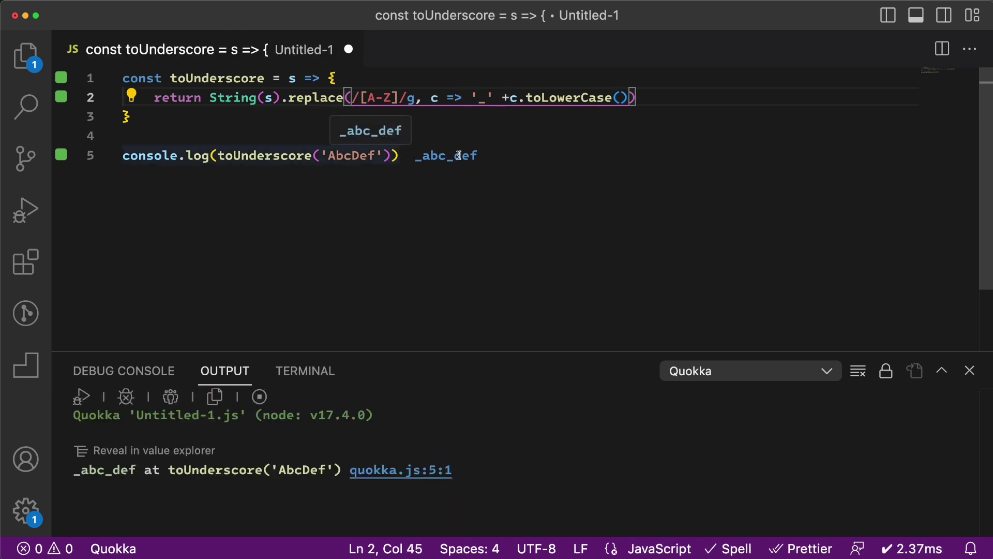
text(i )
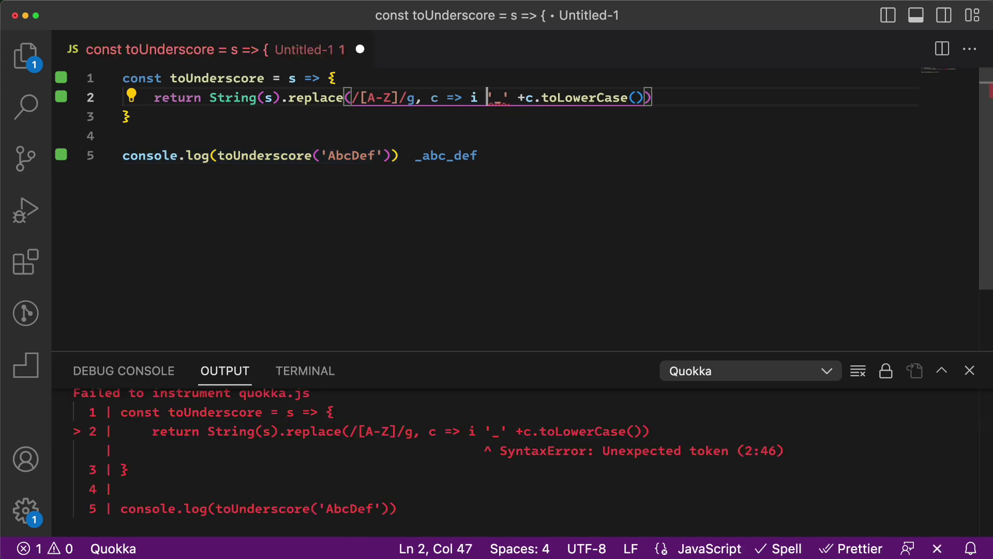
text(> 0)
key(Left)
Change the callback to (c,i) returning (i > 0 ? '_' : '') + c.toLowerCase(), giving abc_def.
key(Left)
key(Left)
key(Left)
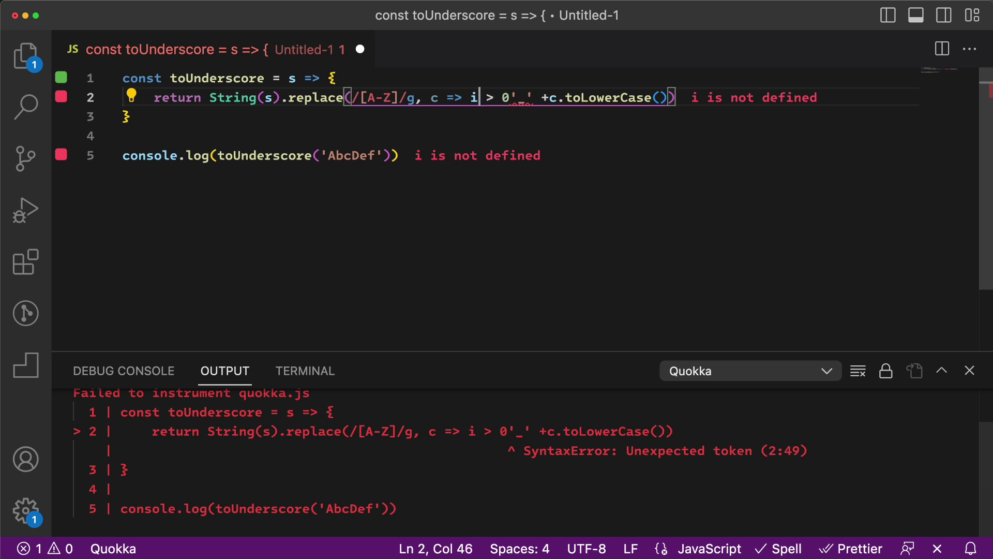
key(Left)
key(Left)
key(Left)
key(Left)
text(,i)
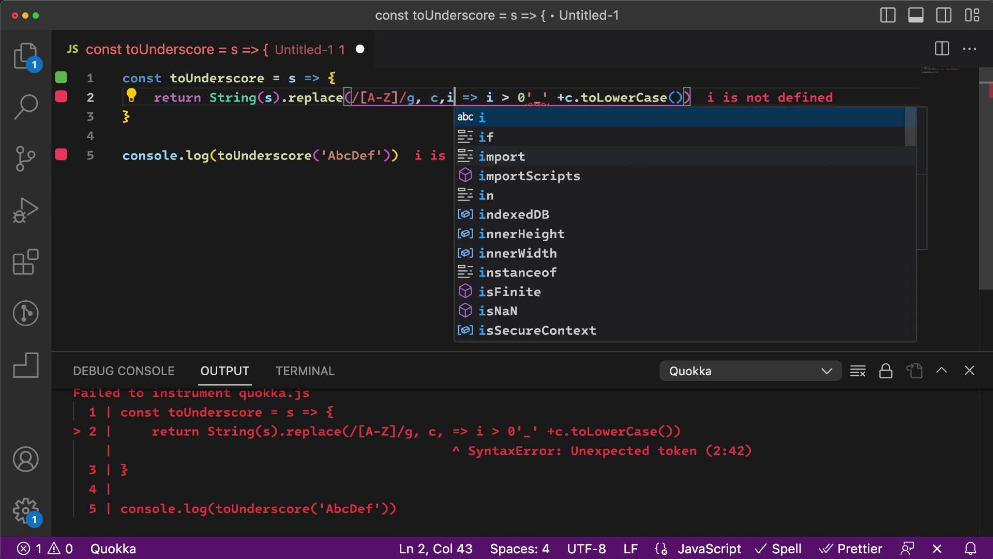
key(shift+Left)
key(shift+Left)
key(shift+Left)
text(()
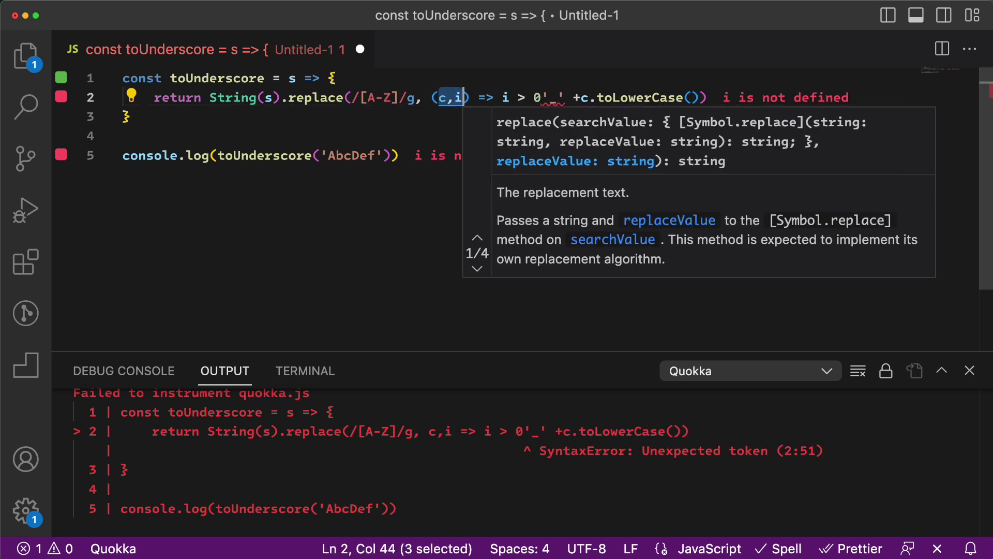
key(Right)
key(Right)
key(Right)
key(Right)
key(Right)
key(Right)
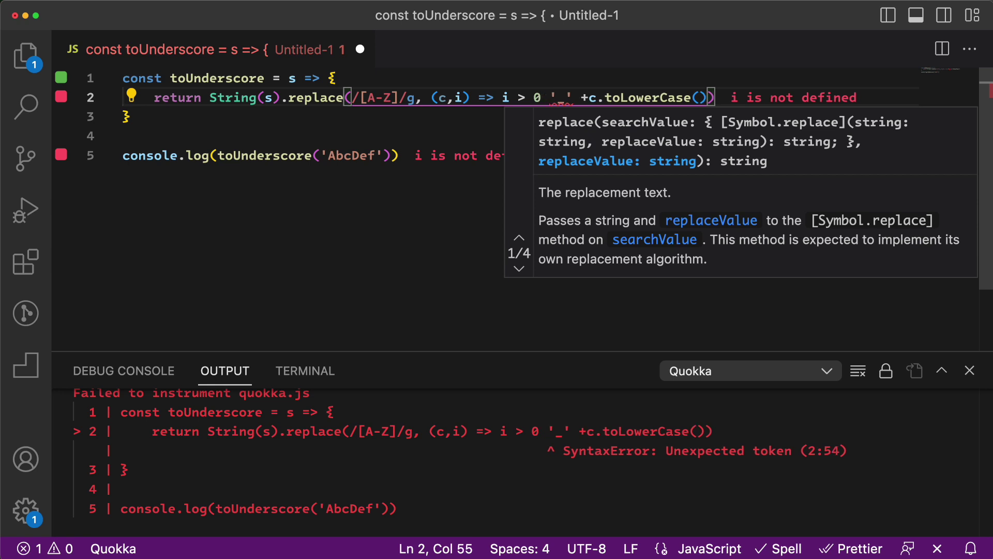
text(?)
key(Right)
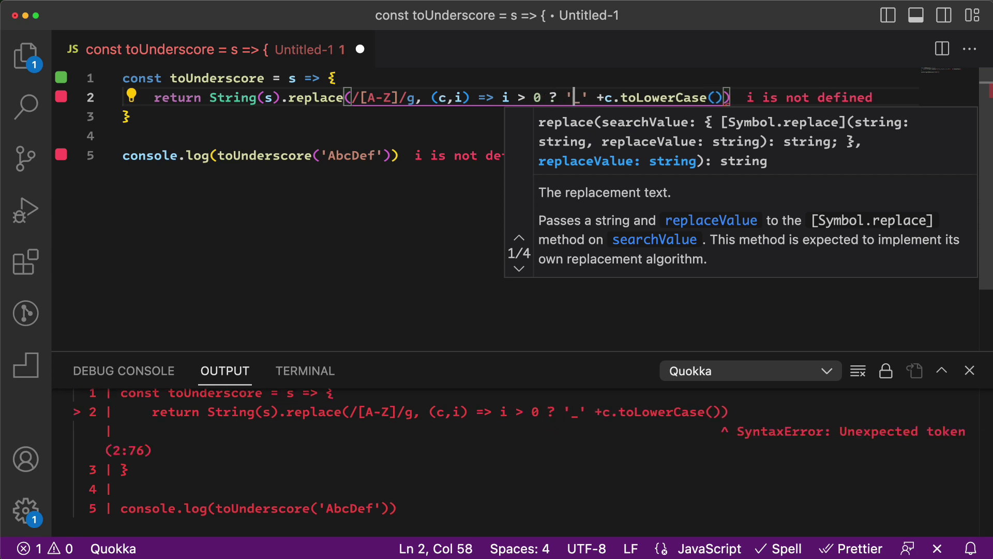
key(Right)
key(Right)
key(Right)
text(: )
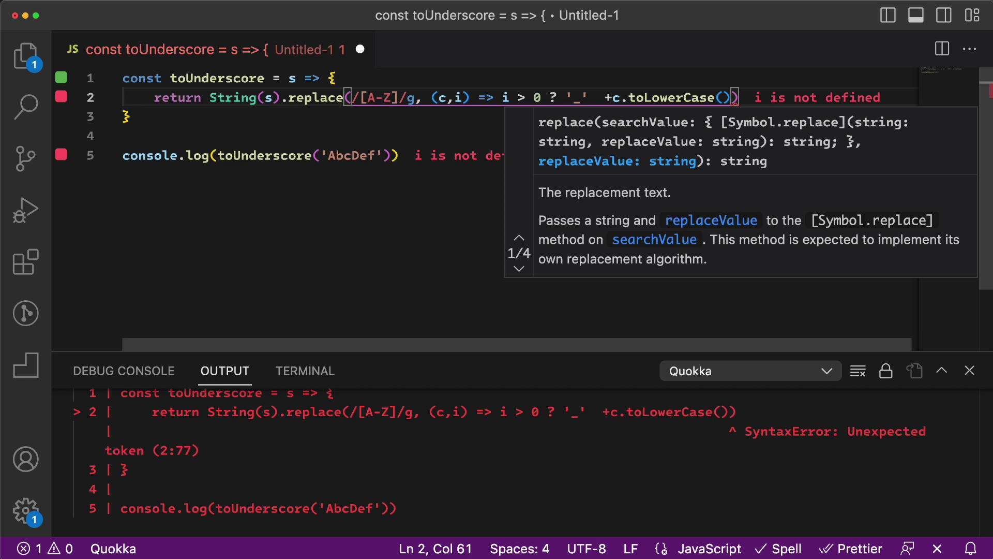
text('')
key(shift+Left)
key(shift+Left)
key(shift+Left)
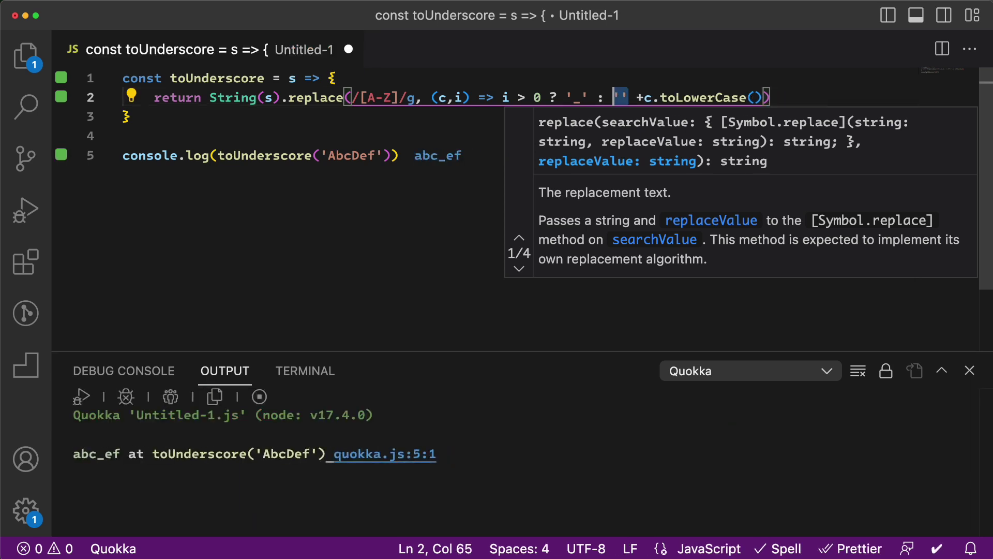
key(shift+Left)
key(shift+Left)
key(shift+Left)
key(shift+Left)
key(shift+Left)
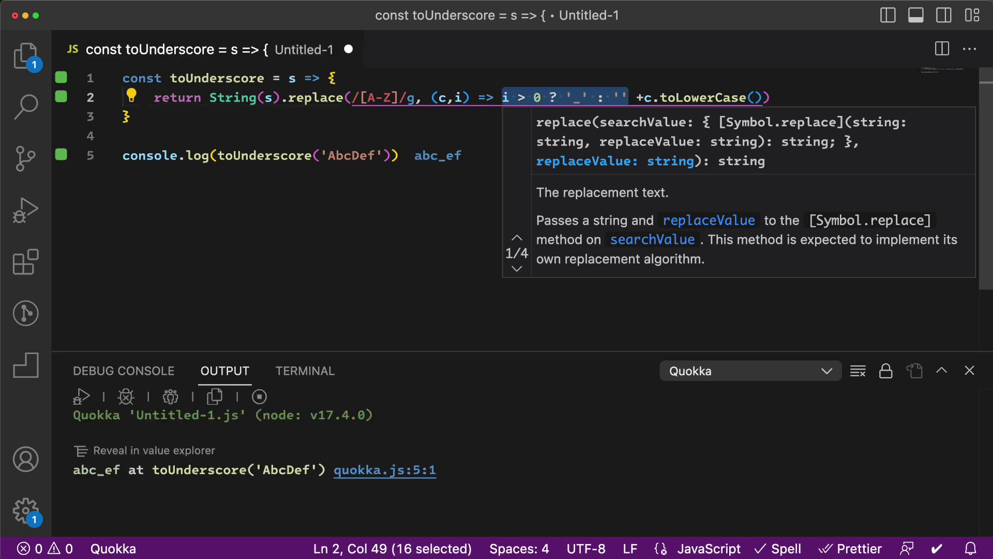
text(()
key(Escape)
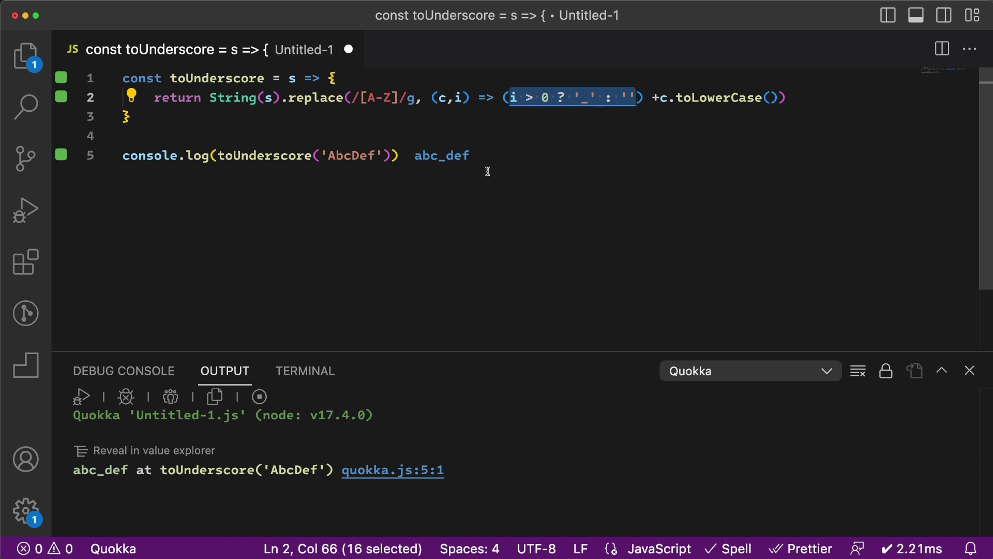
Test toUnderscore in Quokka with 'FFjkdshfjkGG', an empty string and the number 12.
double_click(357, 154)
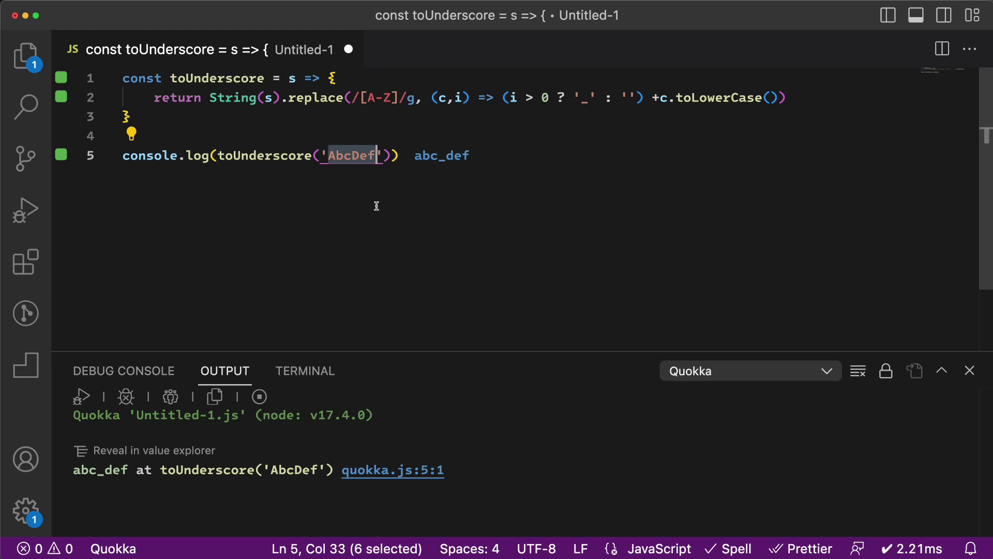
text(FF)
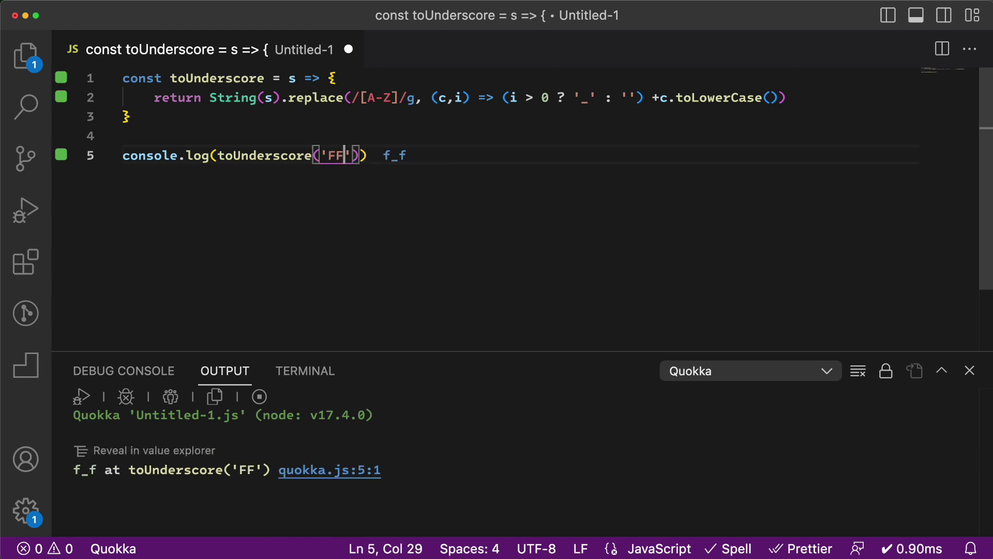
text(jkdshfjk)
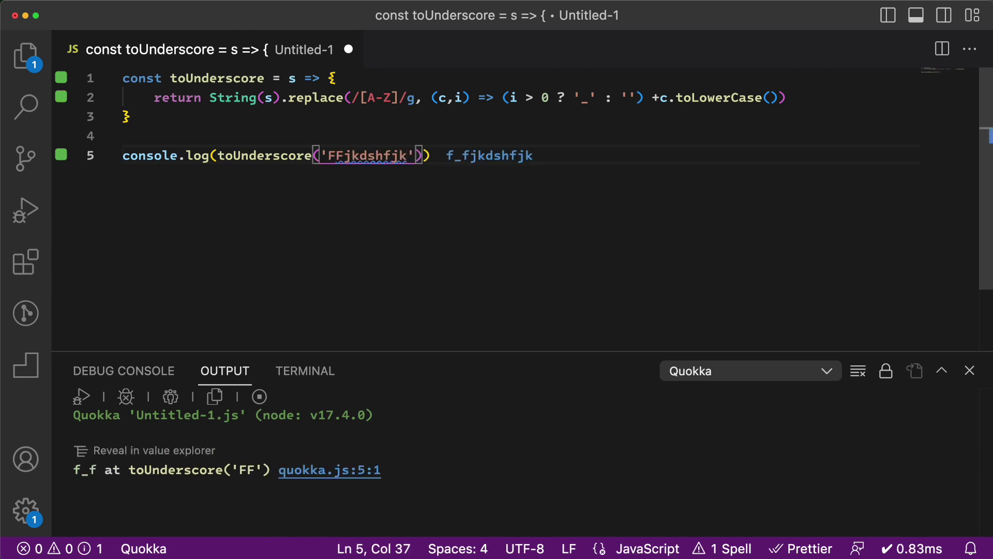
text(GG)
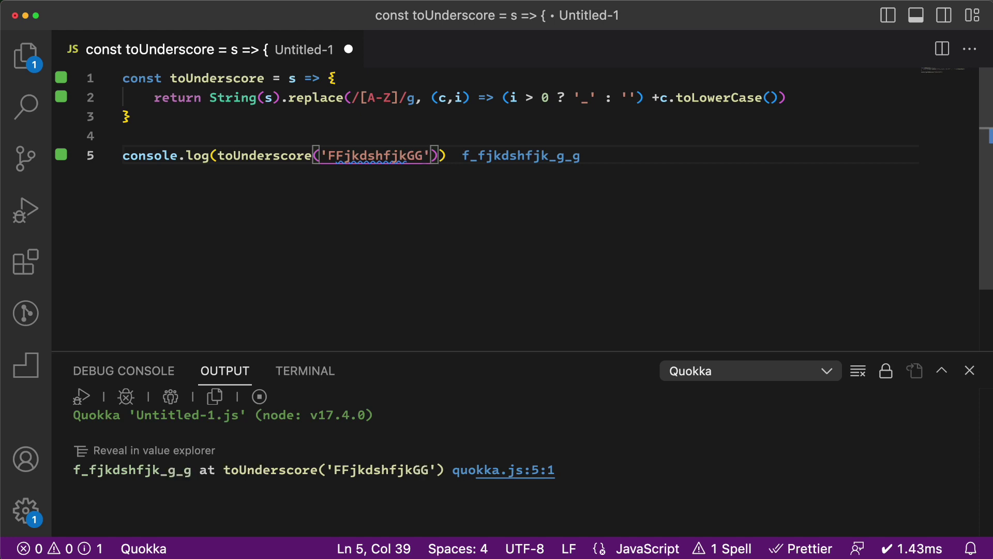
double_click(357, 155)
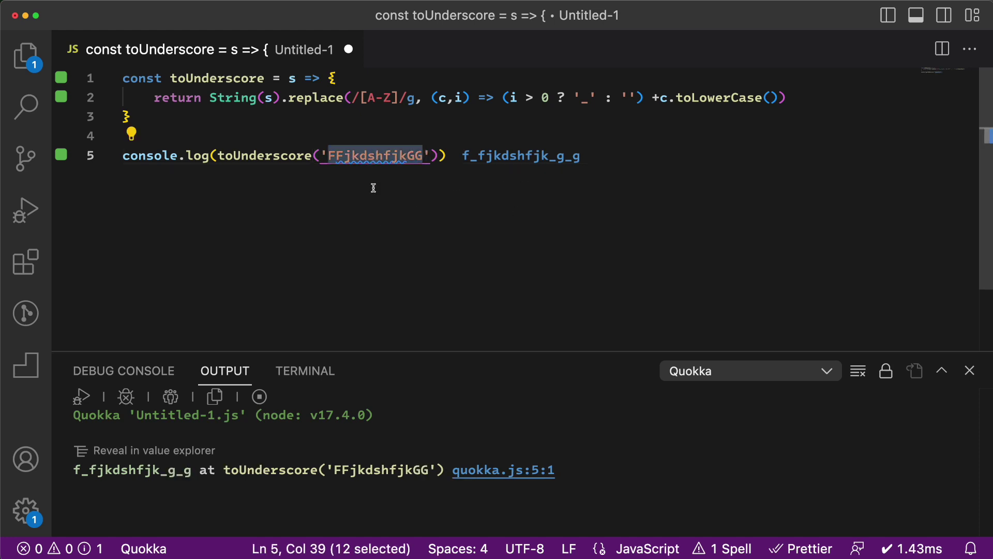
key(BackSpace)
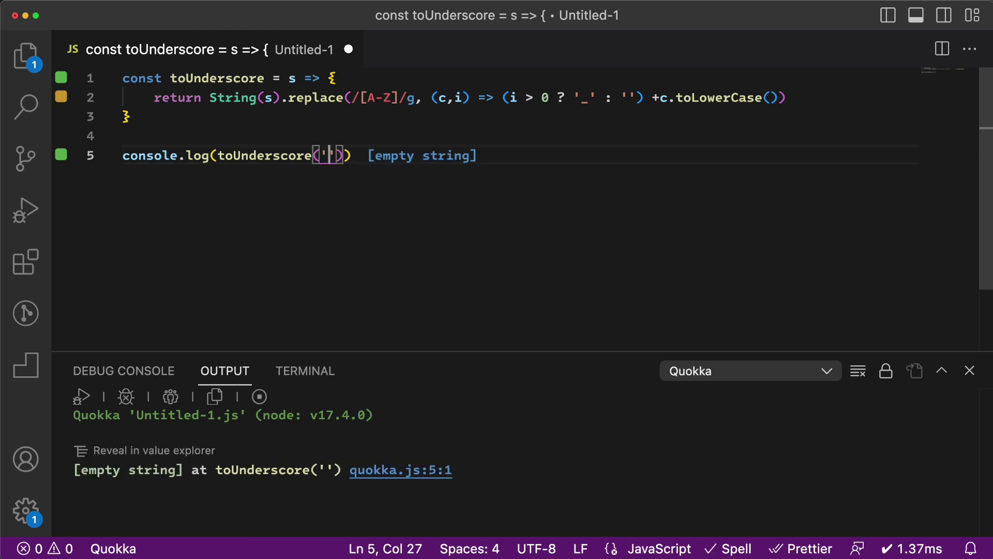
drag(332, 155, 323, 155)
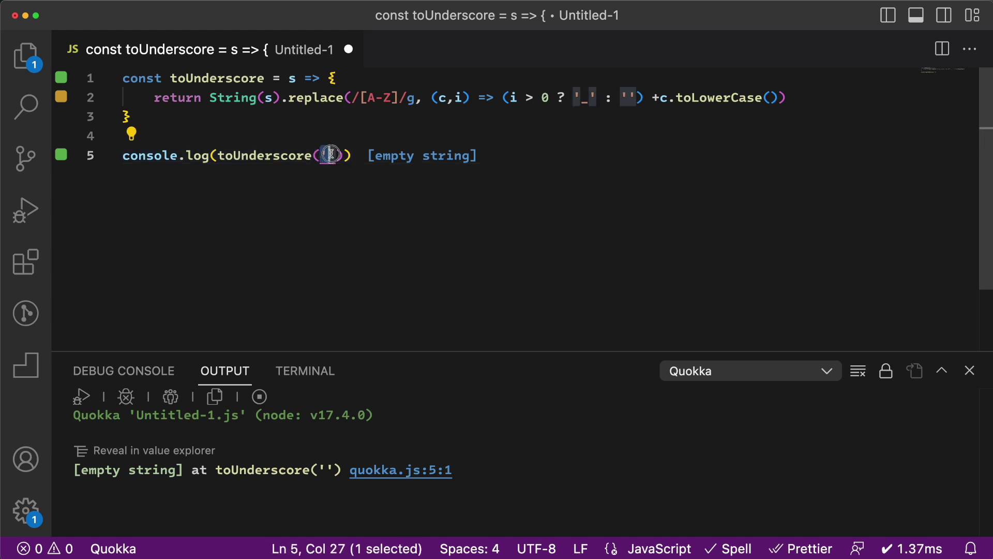
key(BackSpace)
text(12)
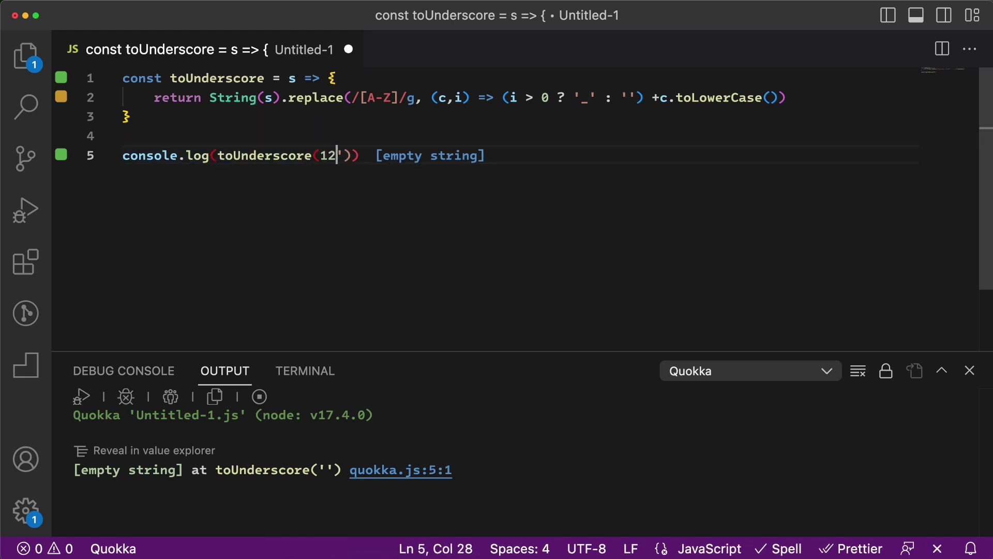
key(Delete)
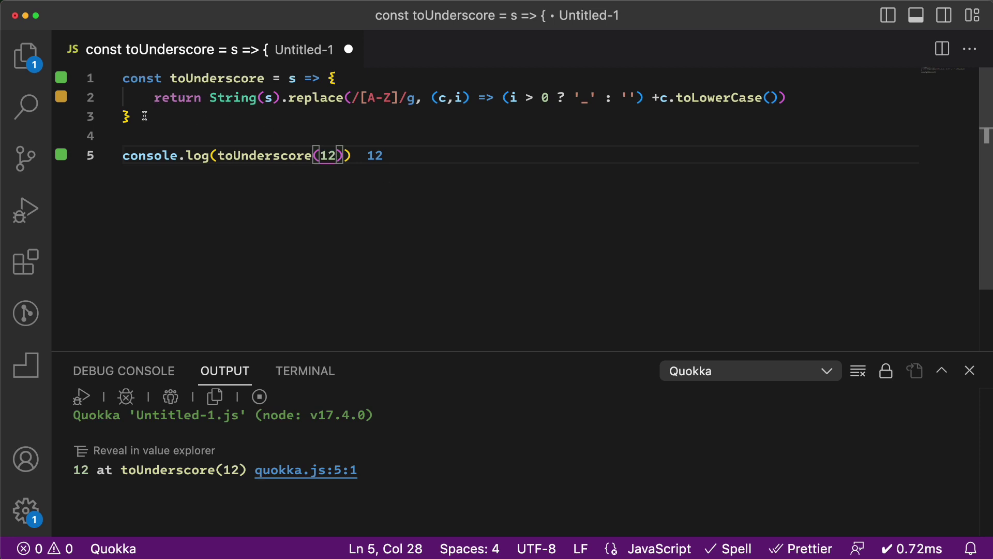
drag(134, 116, 111, 78)
Paste the finished toUnderscore into the Codewars Solution editor and submit it as an attempt.
key(super+c)
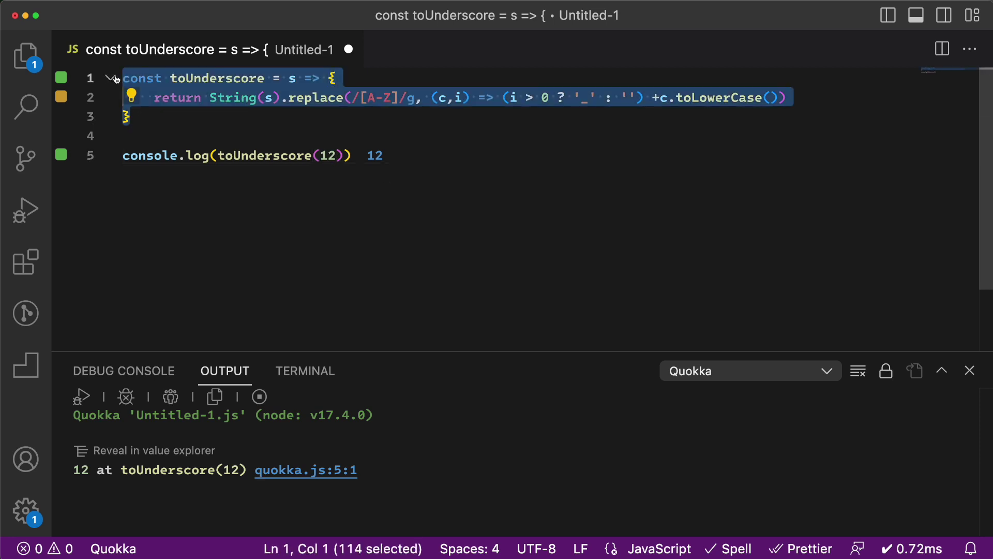
key(super+Tab)
key(super+a)
key(super+v)
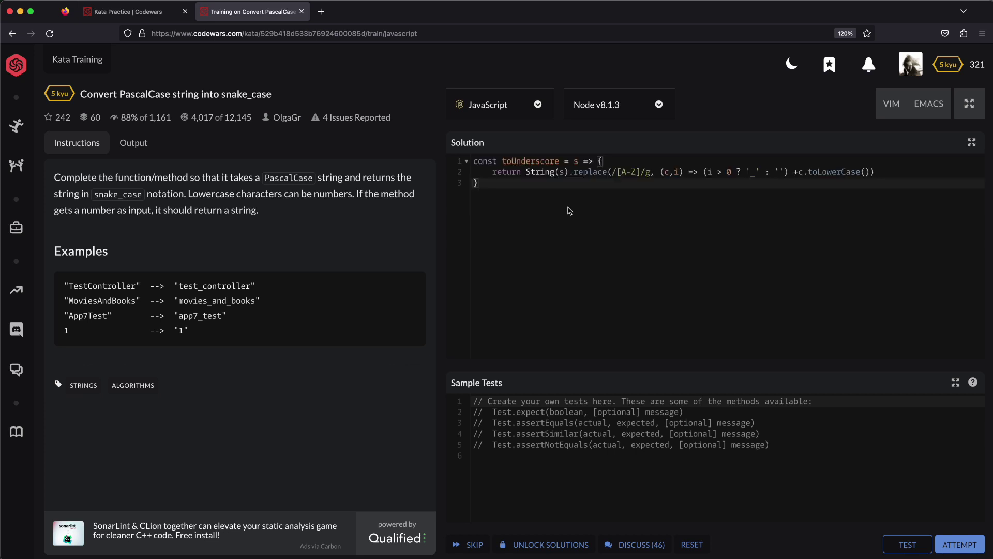
click(950, 541)
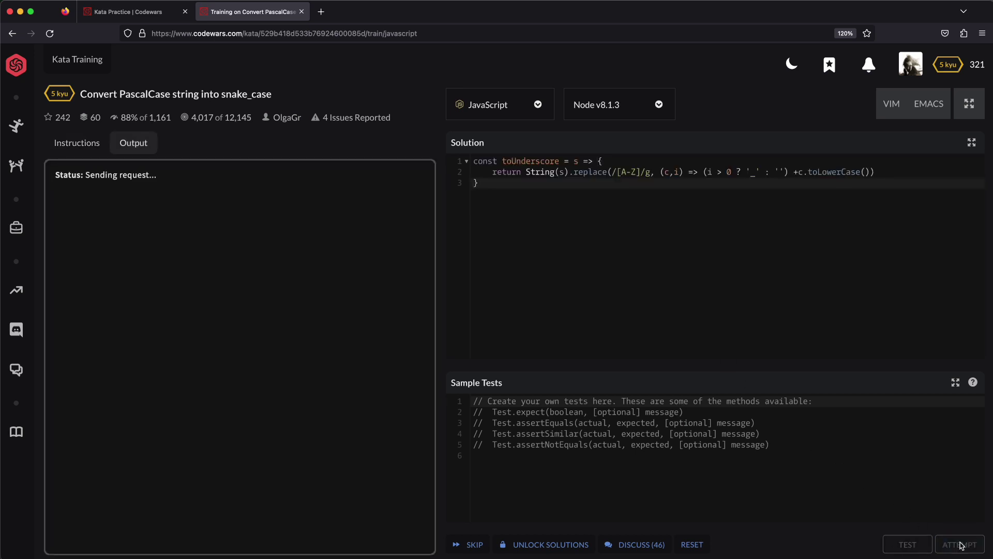